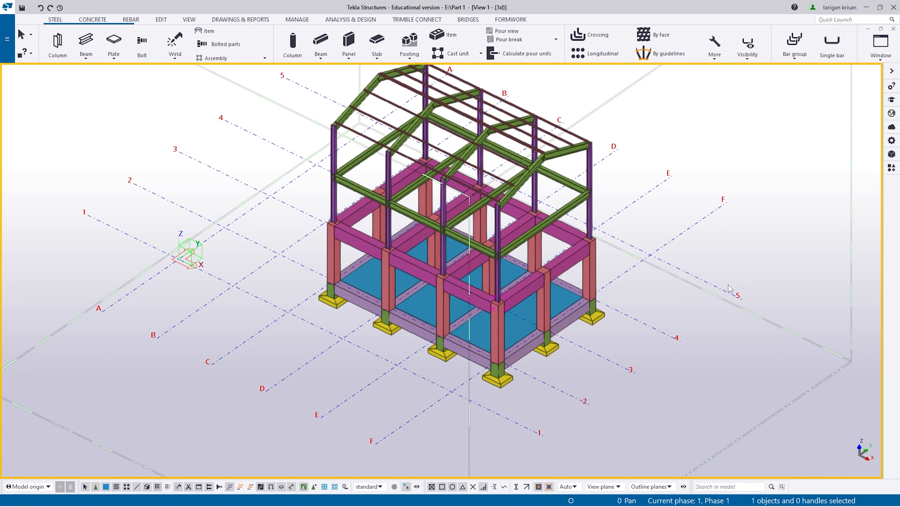
# Examine the steel frame and its concrete columns and beams from several angles
pyautogui.scroll(2, 516, 247)
pyautogui.scroll(-2, 517, 246)
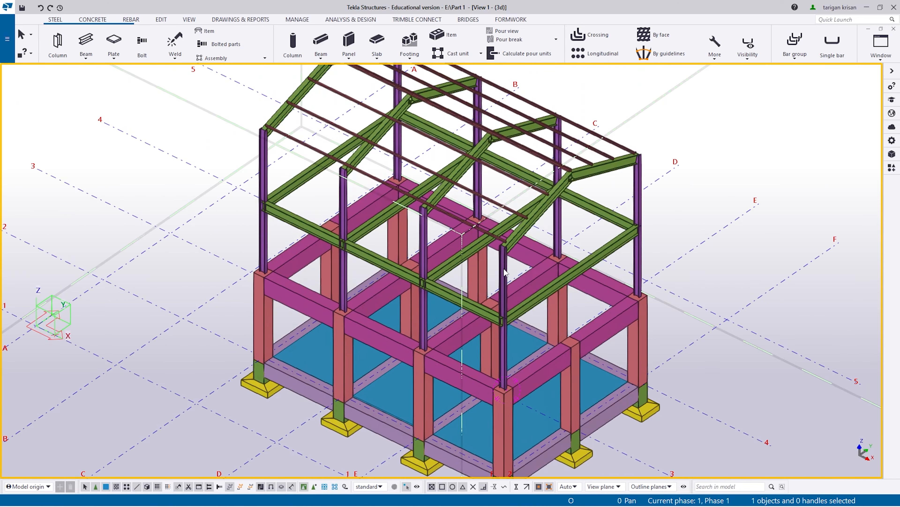
pyautogui.scroll(6, 413, 197)
pyautogui.scroll(-1, 440, 201)
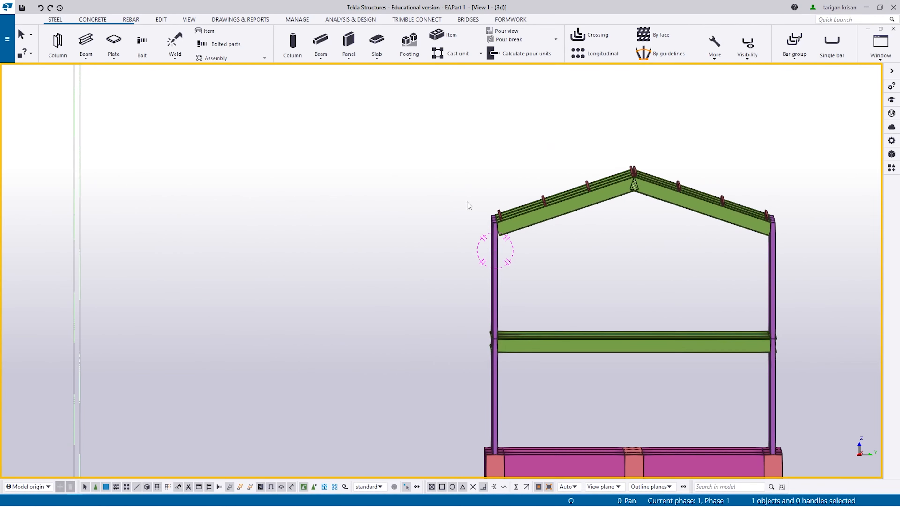
pyautogui.scroll(2, 497, 219)
pyautogui.keyDown('ctrl'); pyautogui.moveTo(505, 224); pyautogui.dragTo(566, 263, button='middle'); pyautogui.keyUp('ctrl')
pyautogui.scroll(-3, 544, 253)
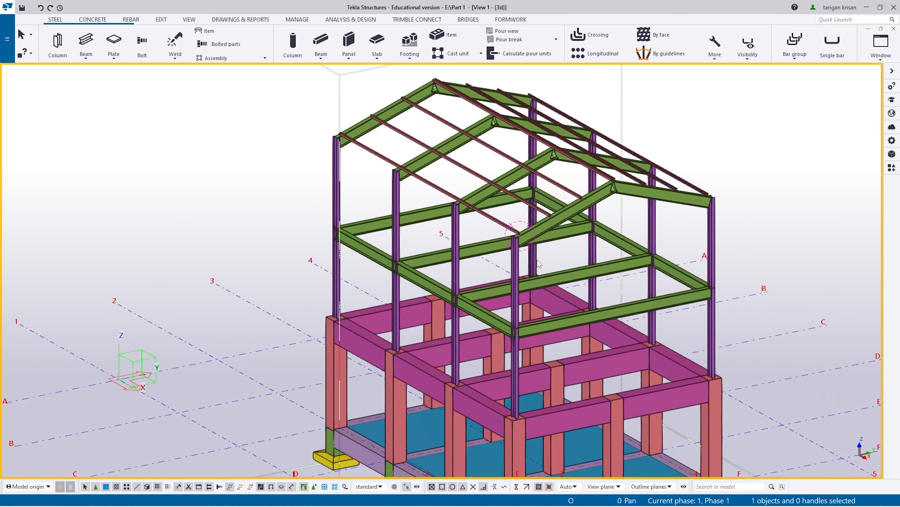
pyautogui.scroll(3, 535, 336)
pyautogui.scroll(-2, 506, 335)
pyautogui.keyDown('ctrl'); pyautogui.moveTo(499, 336); pyautogui.dragTo(443, 314, button='middle'); pyautogui.keyUp('ctrl')
pyautogui.scroll(2, 353, 272)
pyautogui.keyDown('ctrl'); pyautogui.moveTo(379, 248); pyautogui.dragTo(406, 249, button='middle'); pyautogui.keyUp('ctrl')
pyautogui.scroll(-2, 512, 228)
# Select the lower steel column segment at the near corner of the frame
pyautogui.click(426, 273)
pyautogui.scroll(-3, 425, 280)
pyautogui.scroll(2, 425, 280)
pyautogui.moveTo(406, 249); pyautogui.dragTo(413, 254, button='middle')
pyautogui.scroll(-3, 413, 253)
pyautogui.moveTo(464, 287); pyautogui.dragTo(529, 355, button='middle')
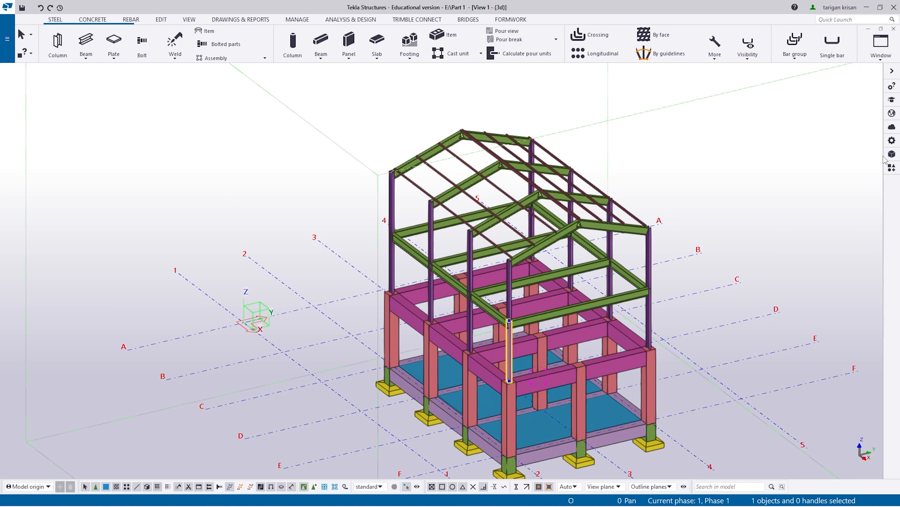
# Open the applications and components catalog and search it for "base plate"
pyautogui.click(891, 171)
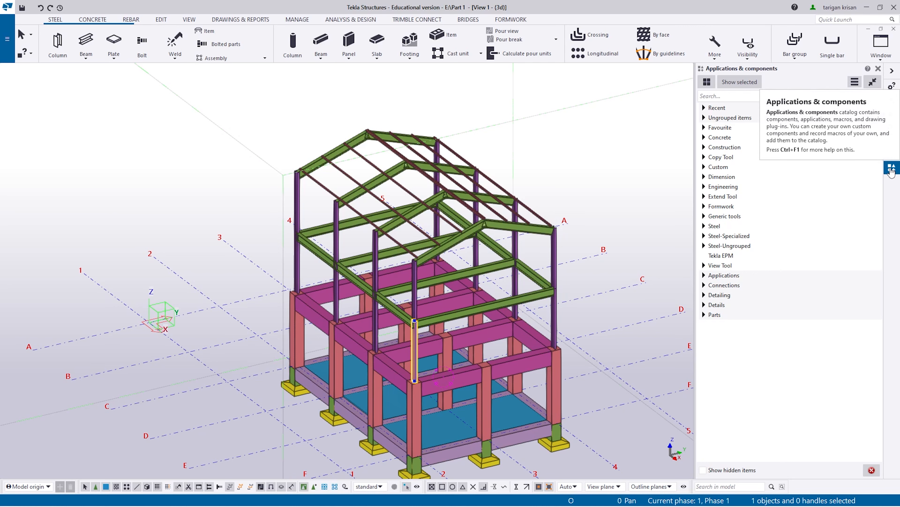
pyautogui.click(764, 95)
pyautogui.scroll(6, 413, 383)
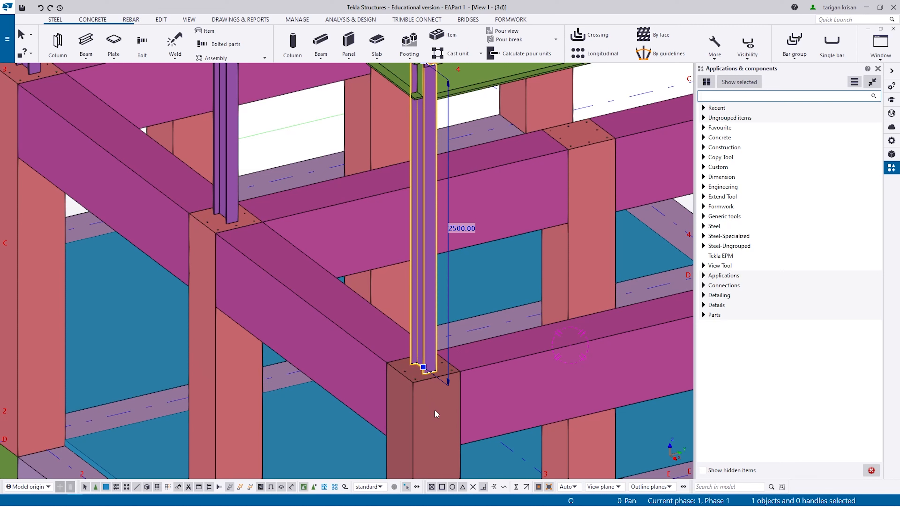
pyautogui.write('ba')
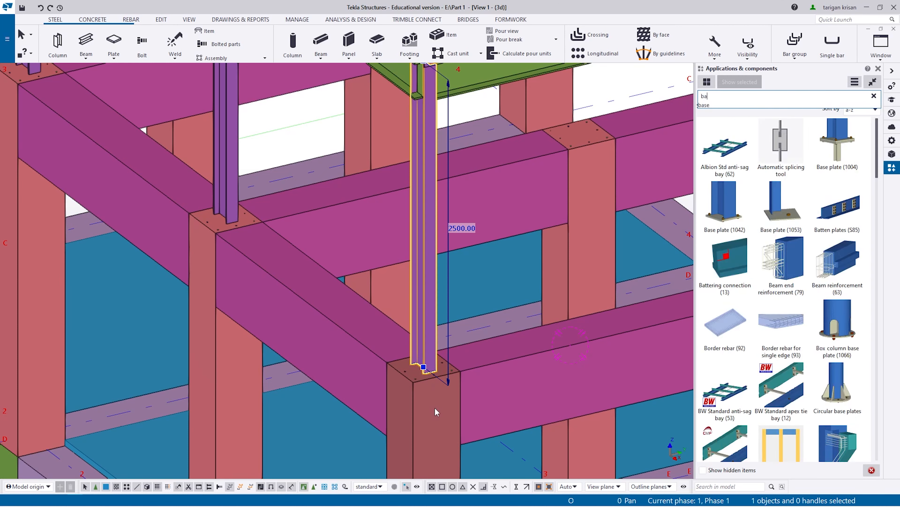
pyautogui.write('se plate')
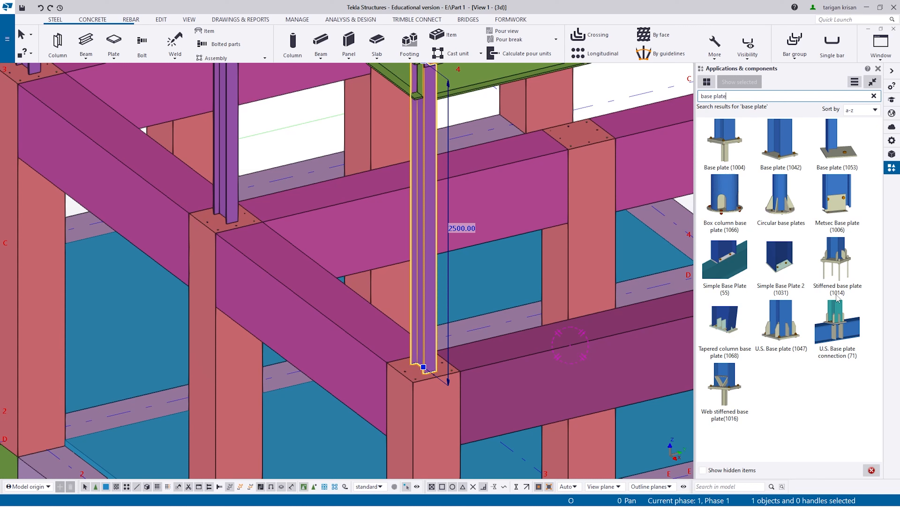
# Start the Stiffened base plate (1014) component and apply its standard settings
pyautogui.click(836, 266)
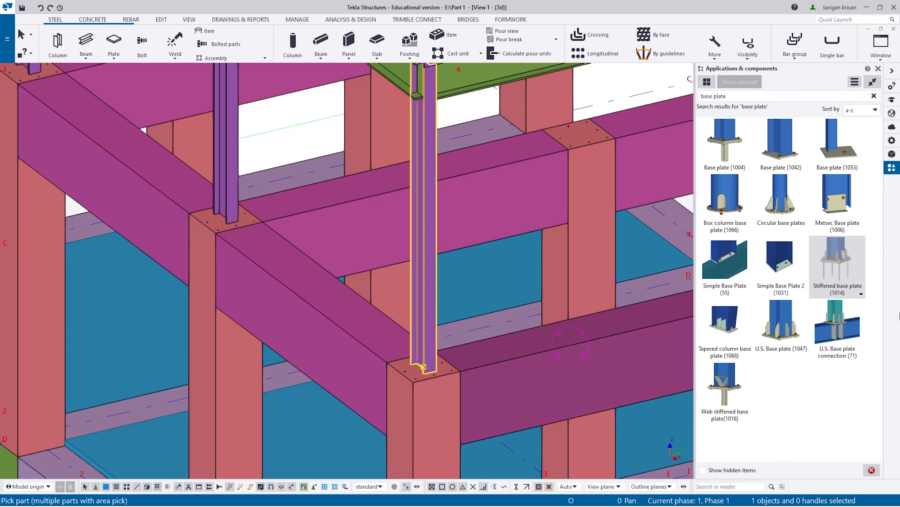
pyautogui.scroll(2, 461, 394)
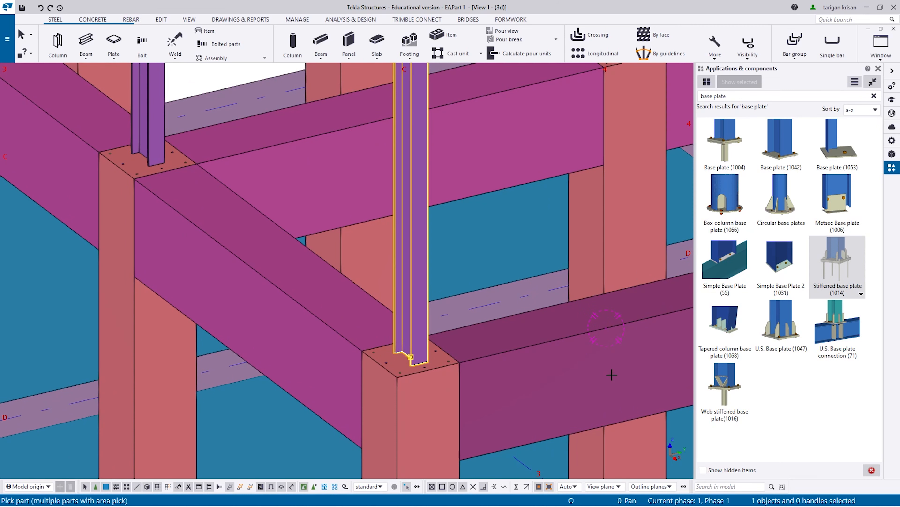
pyautogui.doubleClick(839, 260)
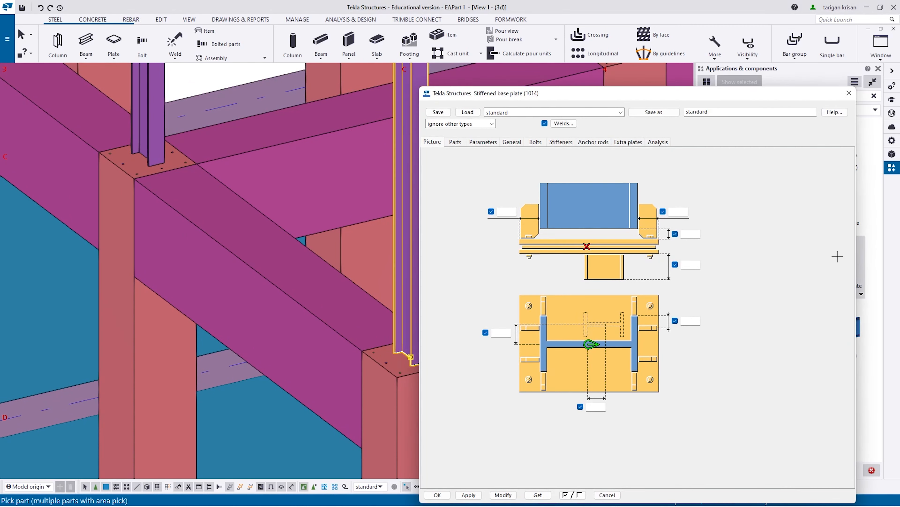
pyautogui.click(461, 144)
pyautogui.click(593, 142)
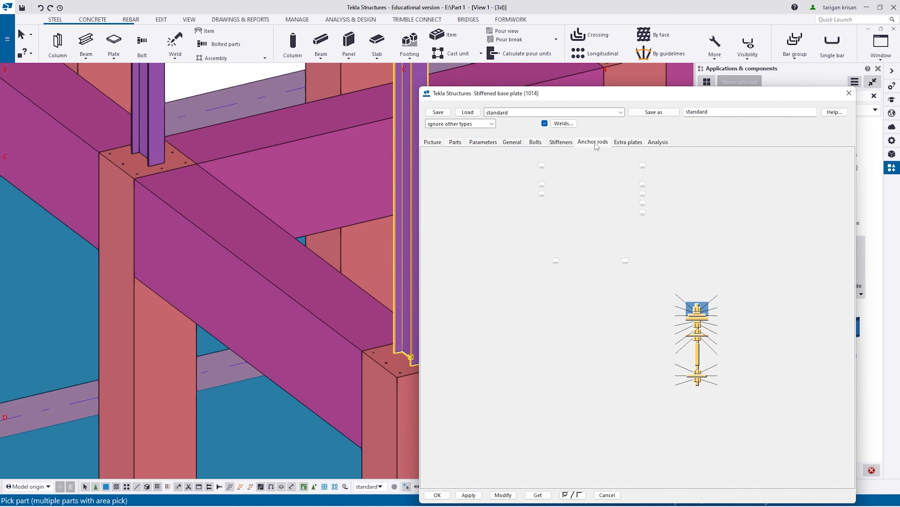
pyautogui.click(469, 495)
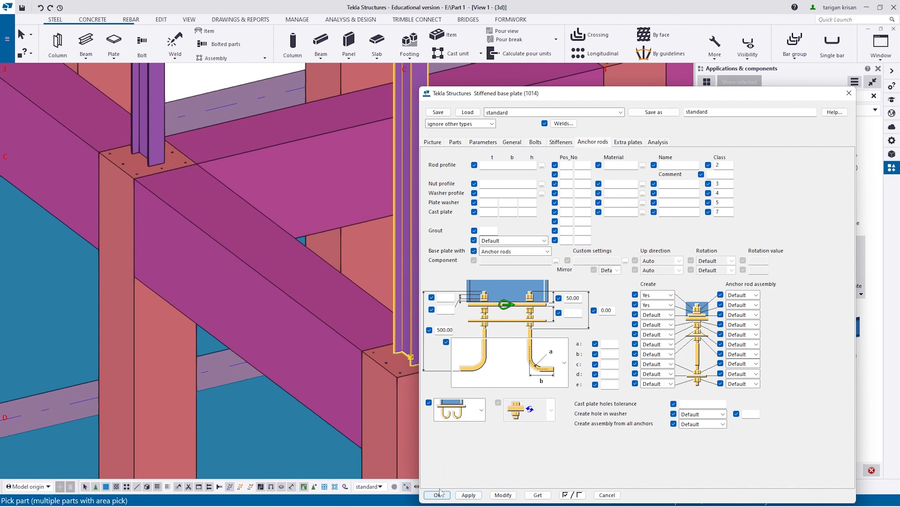
pyautogui.click(849, 92)
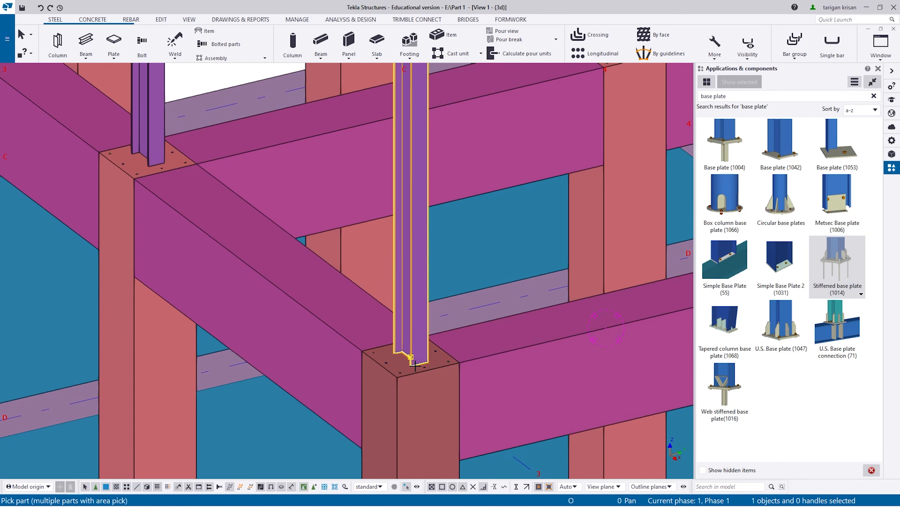
# Review the parameter, bolt, stiffener and anchor rod settings of the Stiffened base plate (1014) component
pyautogui.scroll(2, 416, 386)
pyautogui.scroll(-3, 420, 386)
pyautogui.scroll(3, 429, 404)
pyautogui.moveTo(439, 381); pyautogui.dragTo(434, 336, button='middle')
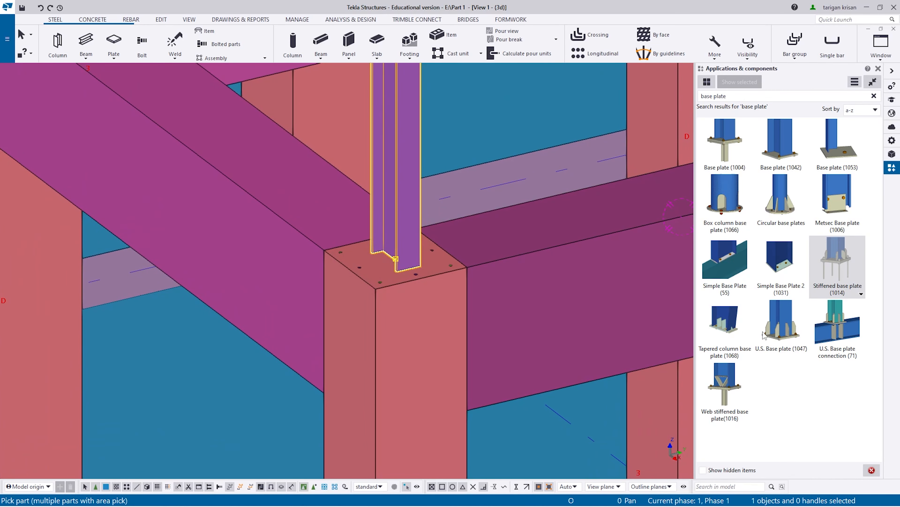
pyautogui.doubleClick(833, 271)
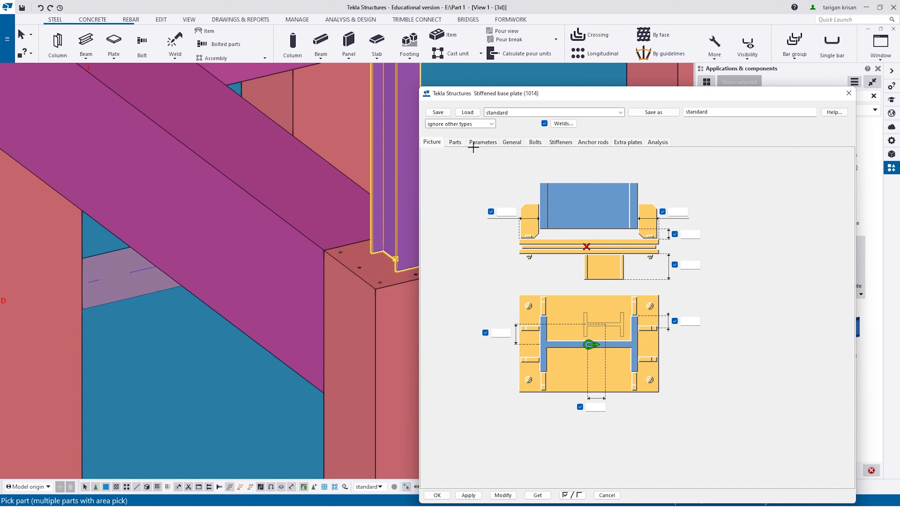
pyautogui.click(491, 147)
pyautogui.click(538, 146)
pyautogui.click(559, 147)
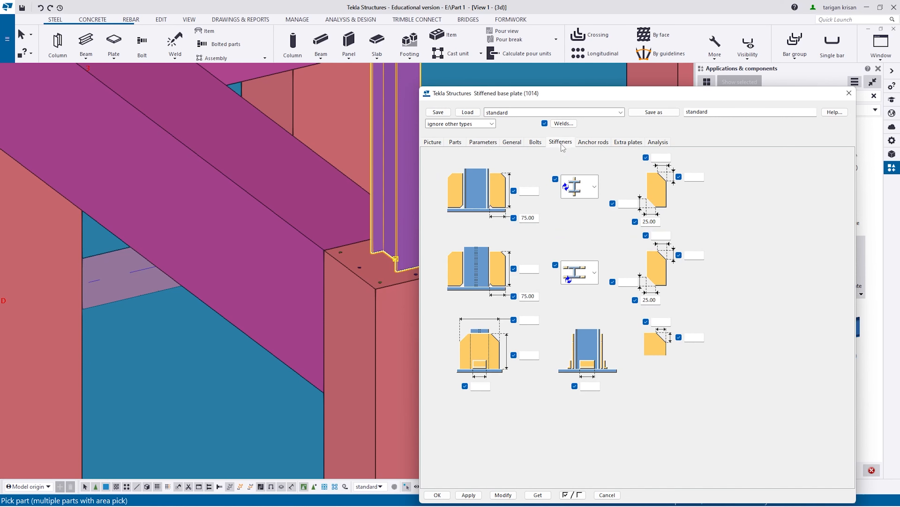
pyautogui.click(584, 146)
pyautogui.click(568, 144)
pyautogui.click(850, 93)
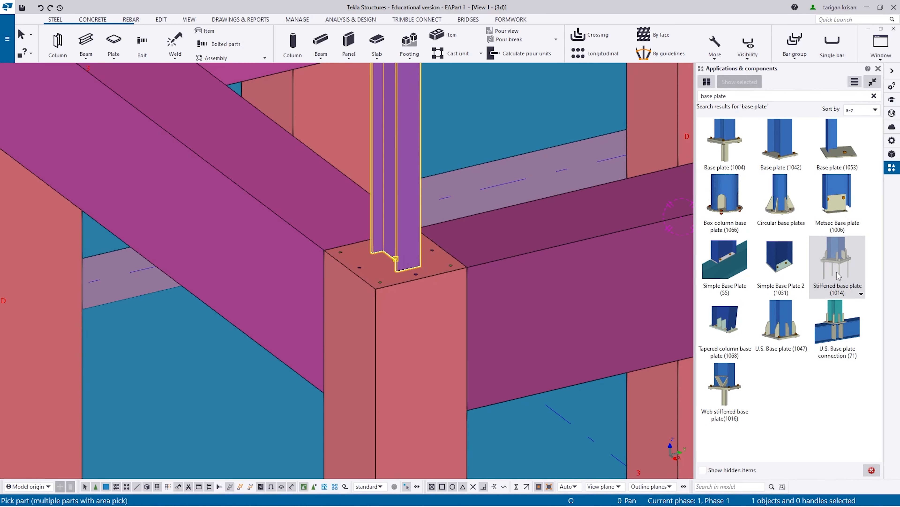
# Place the stiffened base plate on the corner steel column at the midpoint of its web's bottom edge
pyautogui.scroll(2, 407, 205)
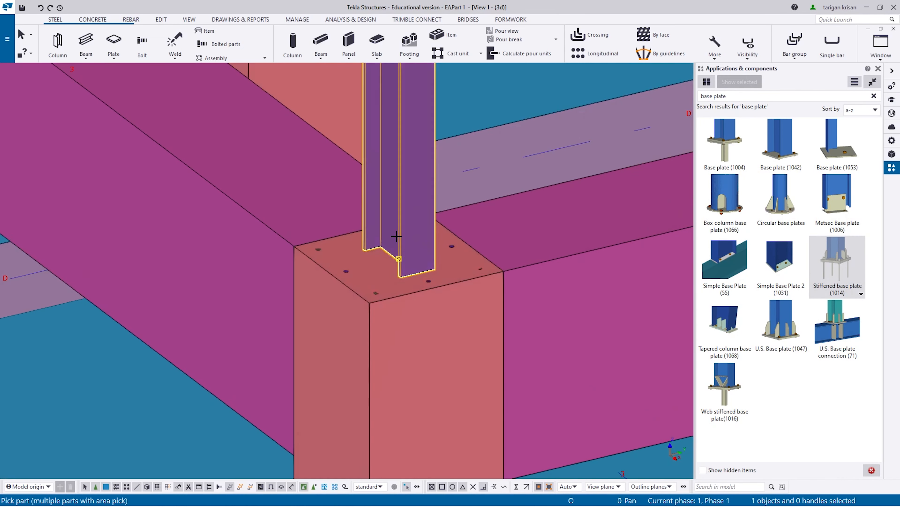
pyautogui.click(407, 205)
pyautogui.scroll(3, 408, 253)
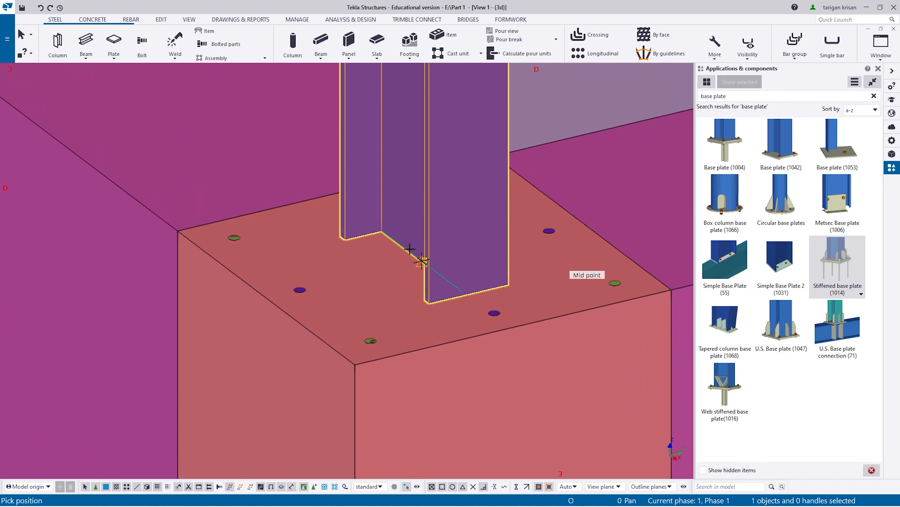
pyautogui.keyDown('ctrl'); pyautogui.moveTo(410, 249); pyautogui.dragTo(470, 261, button='middle'); pyautogui.keyUp('ctrl')
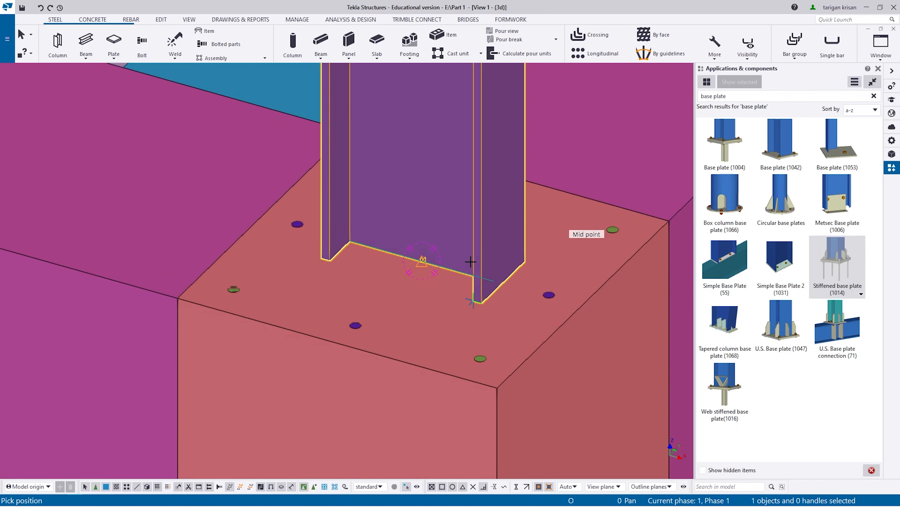
pyautogui.click(422, 263)
pyautogui.scroll(-4, 411, 252)
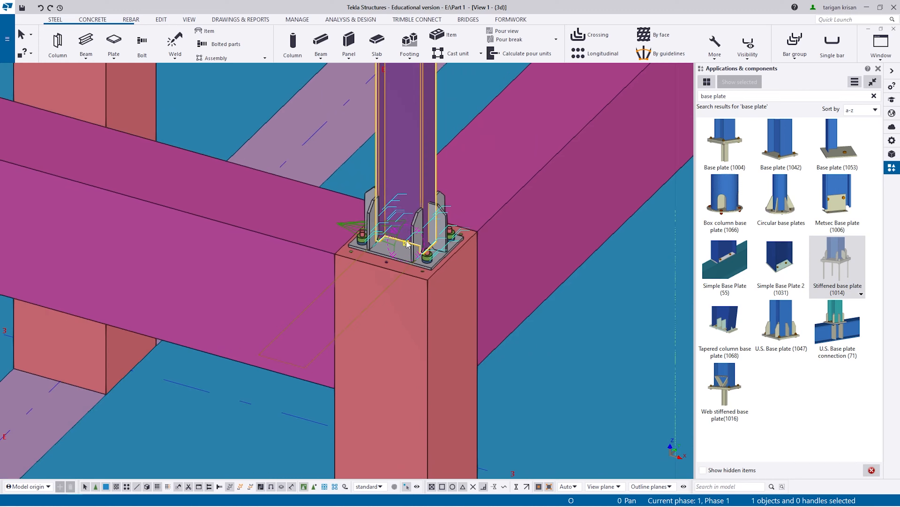
# Open the properties of the placed base plate component and move the dialog clear of the connection
pyautogui.scroll(-3, 408, 244)
pyautogui.scroll(6, 411, 248)
pyautogui.click(430, 258)
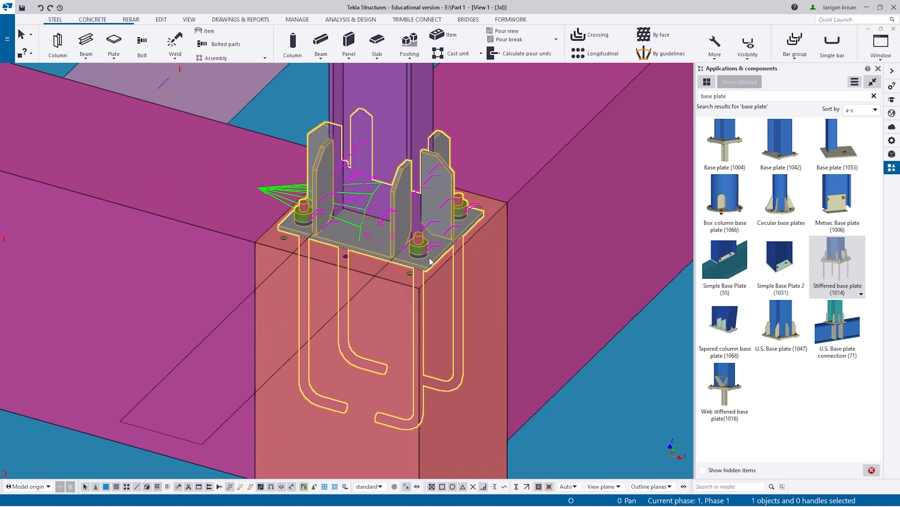
pyautogui.keyDown('ctrl'); pyautogui.moveTo(431, 262); pyautogui.dragTo(410, 205, button='middle'); pyautogui.keyUp('ctrl')
pyautogui.doubleClick(466, 235)
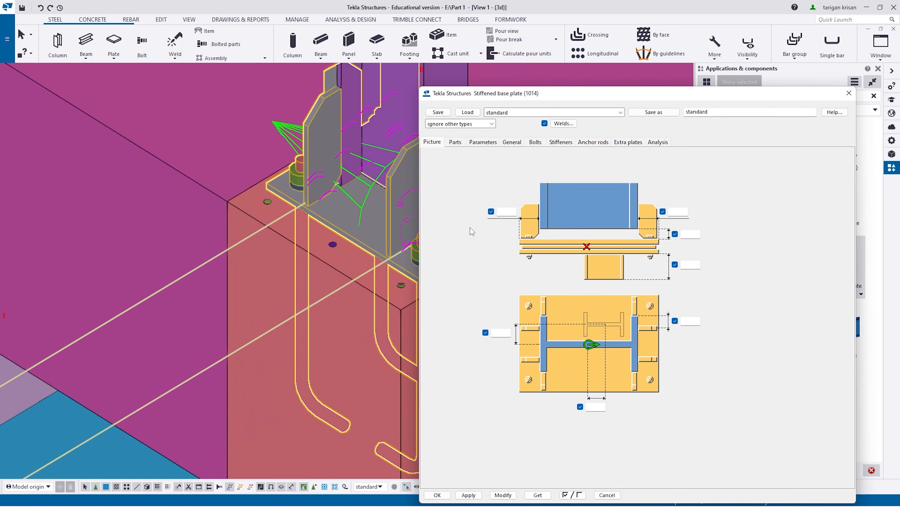
pyautogui.moveTo(533, 96); pyautogui.dragTo(593, 70)
pyautogui.scroll(-2, 378, 298)
pyautogui.moveTo(379, 298); pyautogui.dragTo(369, 261, button='middle')
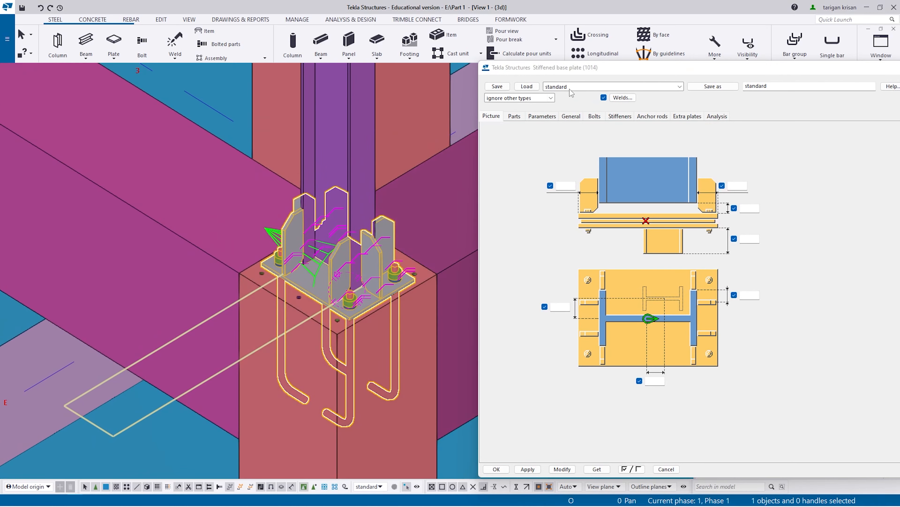
pyautogui.moveTo(582, 71); pyautogui.dragTo(558, 57)
pyautogui.scroll(3, 362, 305)
pyautogui.keyDown('ctrl'); pyautogui.moveTo(367, 315); pyautogui.dragTo(373, 279, button='middle'); pyautogui.keyUp('ctrl')
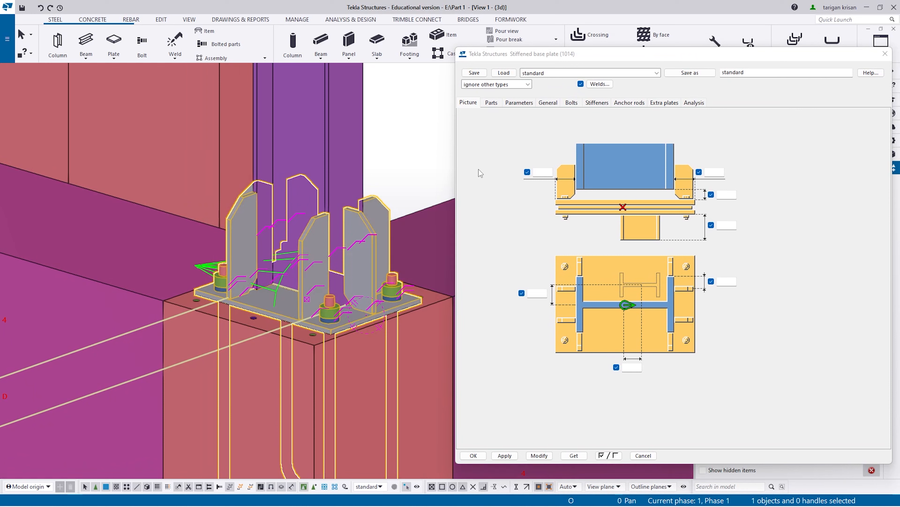
# Set the base plate thickness to 50 and update the placed component
pyautogui.click(491, 102)
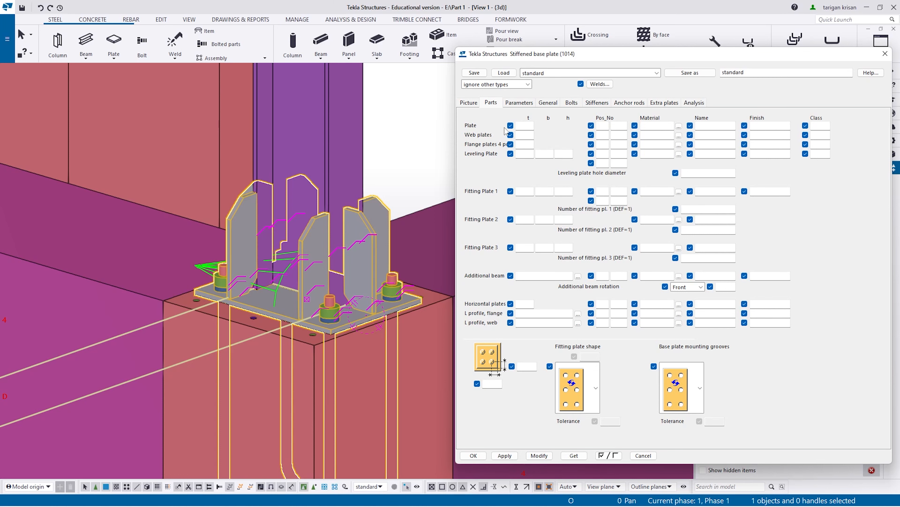
pyautogui.scroll(4, 330, 305)
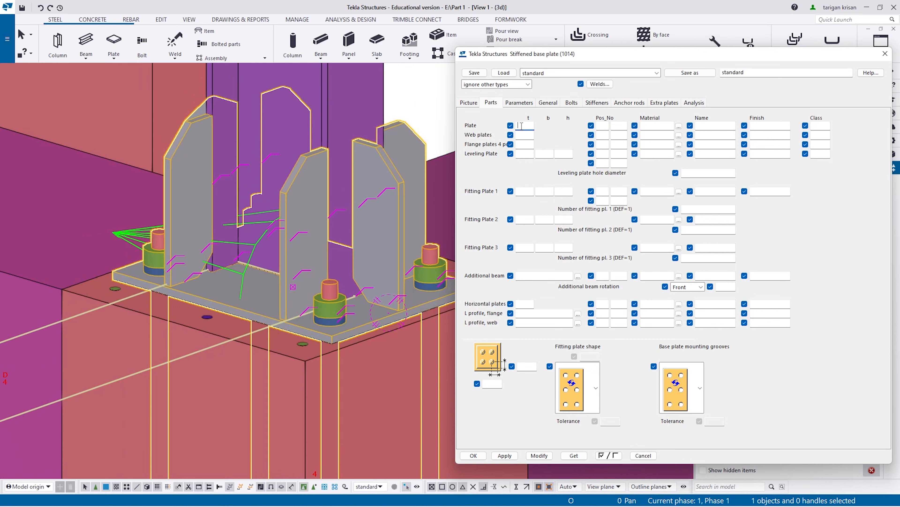
pyautogui.click(549, 457)
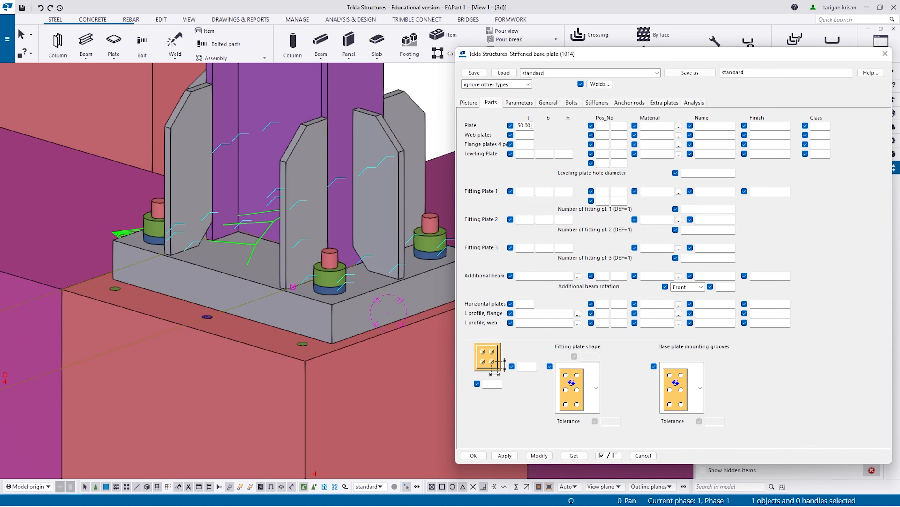
# Set the web plate thickness to 30 and update the connection
pyautogui.scroll(-3, 375, 164)
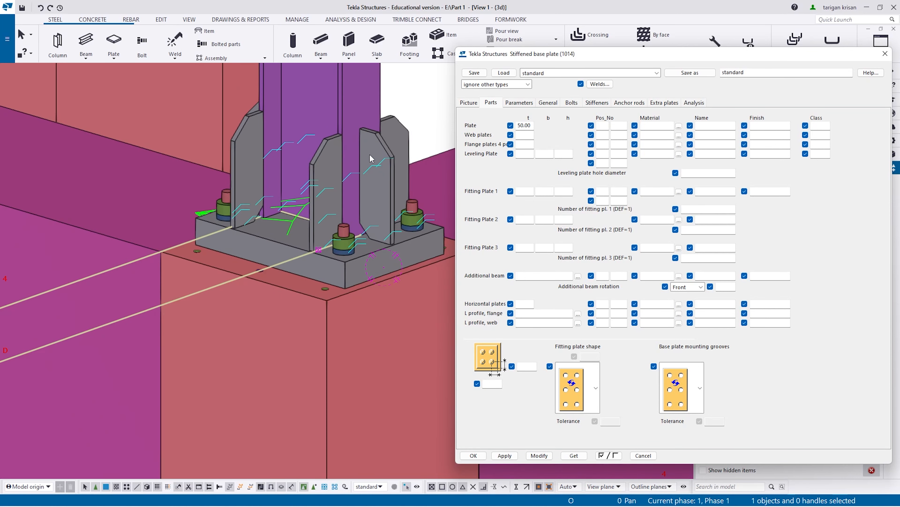
pyautogui.scroll(2, 369, 154)
pyautogui.keyDown('ctrl'); pyautogui.moveTo(320, 202); pyautogui.dragTo(383, 223, button='middle'); pyautogui.keyUp('ctrl')
pyautogui.keyDown('ctrl'); pyautogui.moveTo(251, 206); pyautogui.dragTo(191, 214, button='middle'); pyautogui.keyUp('ctrl')
pyautogui.click(528, 133)
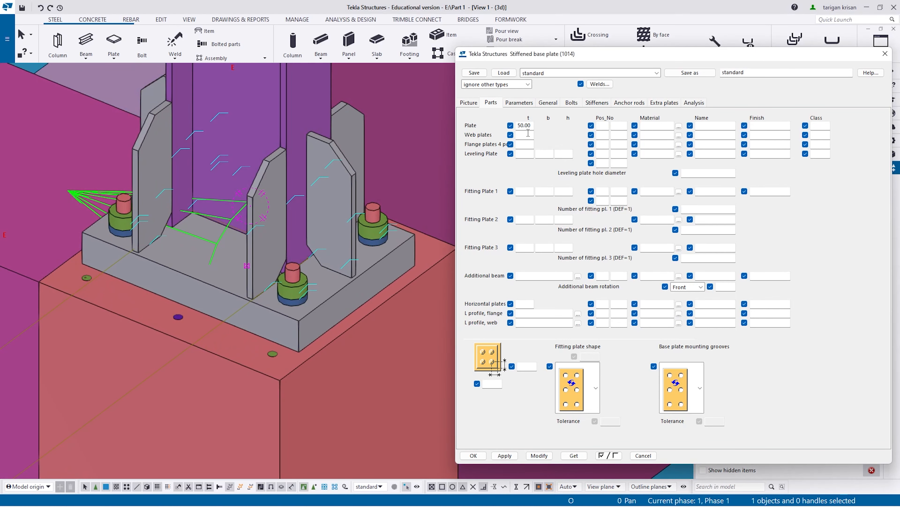
pyautogui.write('30')
pyautogui.click(539, 455)
# Set the thickness of the four flange plates to 20 and update the connection
pyautogui.scroll(-2, 346, 174)
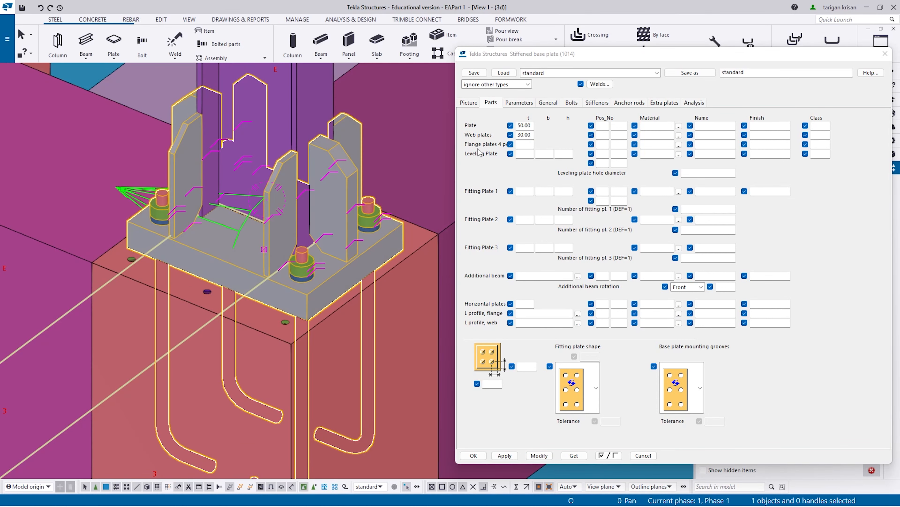
pyautogui.scroll(2, 284, 193)
pyautogui.keyDown('ctrl'); pyautogui.moveTo(164, 166); pyautogui.dragTo(446, 204, button='middle'); pyautogui.keyUp('ctrl')
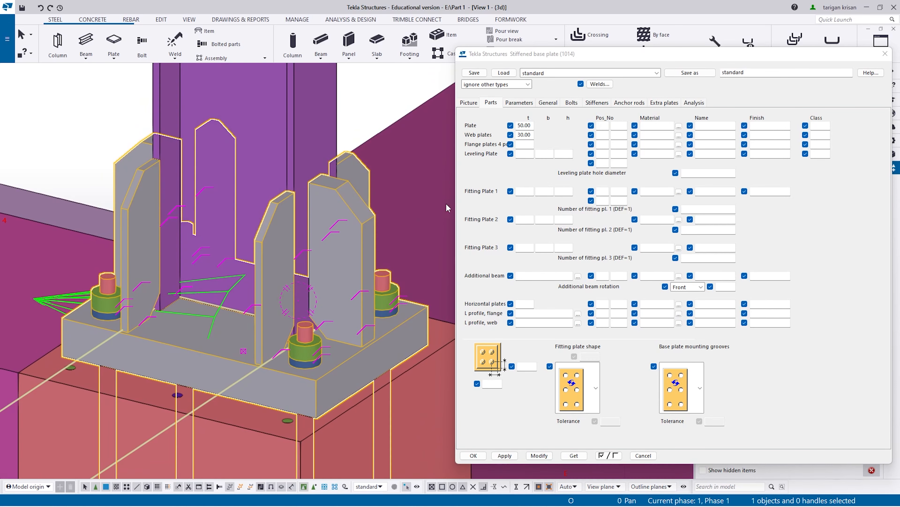
pyautogui.click(527, 146)
pyautogui.write('20')
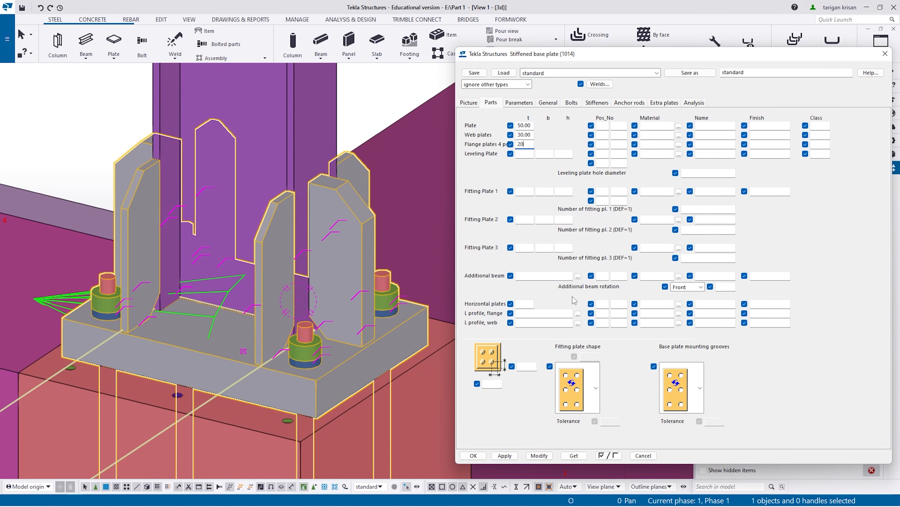
pyautogui.click(539, 455)
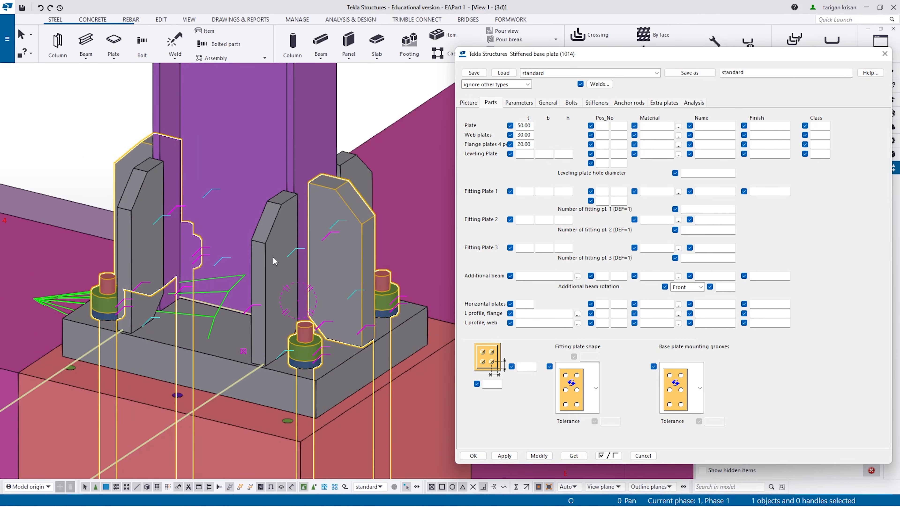
# Clear the thickness values of the base plate, web plates and flange plates and update the connection
pyautogui.click(274, 257)
pyautogui.scroll(-4, 273, 258)
pyautogui.scroll(3, 293, 253)
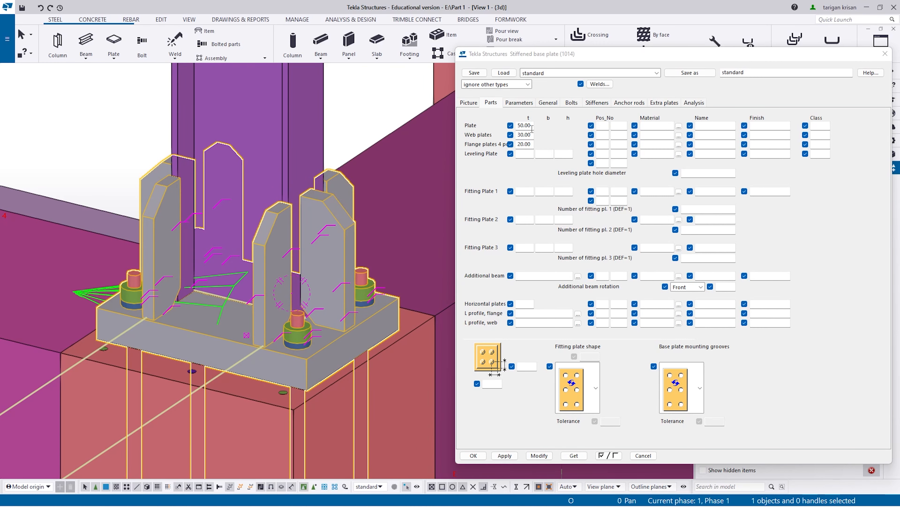
pyautogui.moveTo(532, 128); pyautogui.dragTo(518, 126)
pyautogui.press('Delete')
pyautogui.press('Tab')
pyautogui.press('Delete')
pyautogui.press('BackSpace')
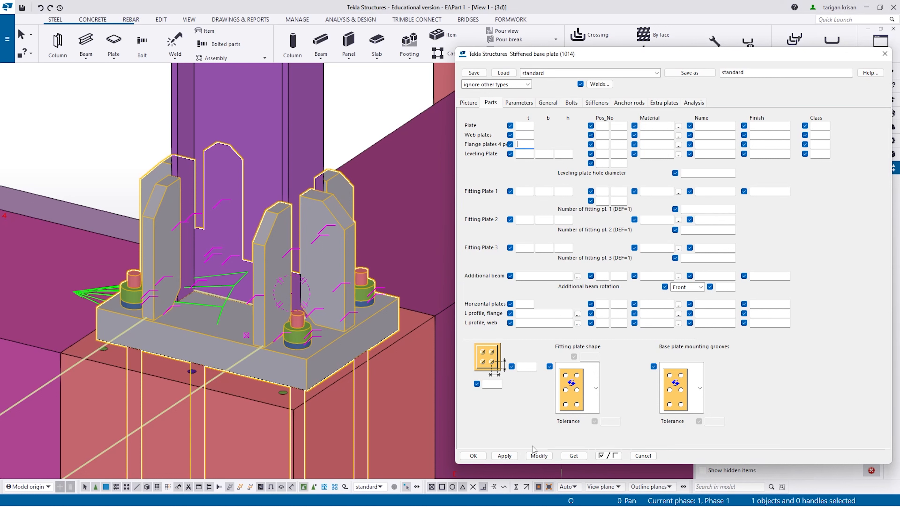
pyautogui.click(540, 455)
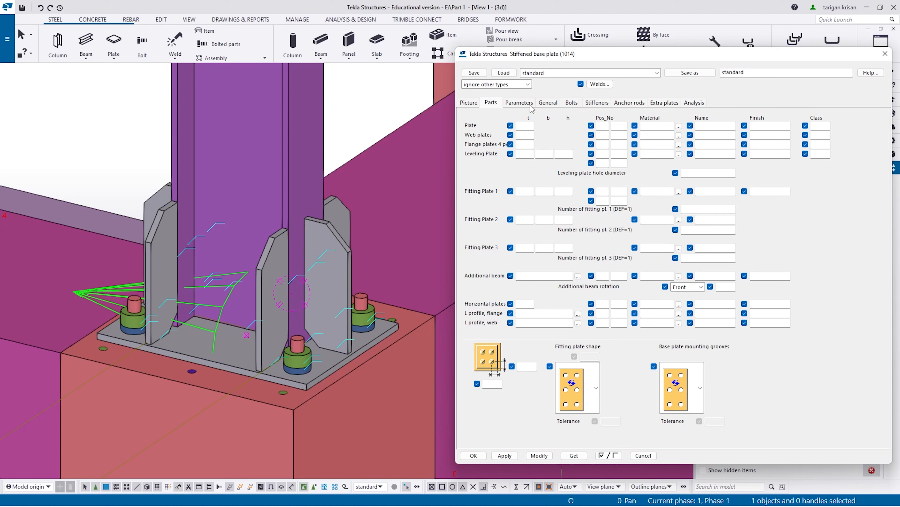
# Review the component's additional parameters, general settings and bolt settings, and inspect the anchor bolts in the model
pyautogui.click(519, 102)
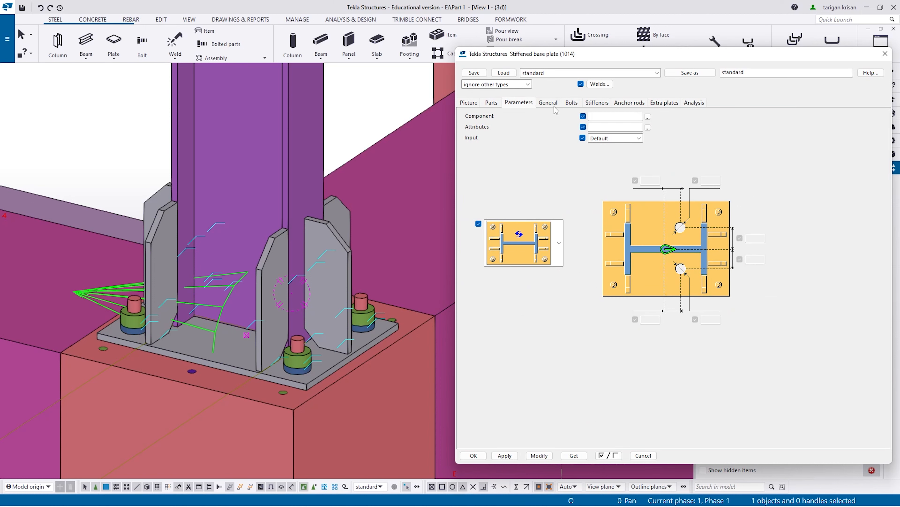
pyautogui.click(648, 116)
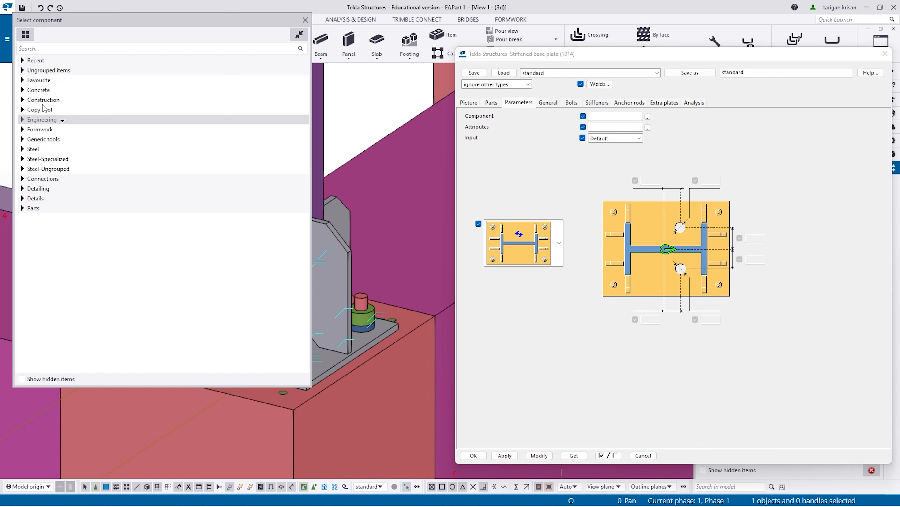
pyautogui.click(306, 19)
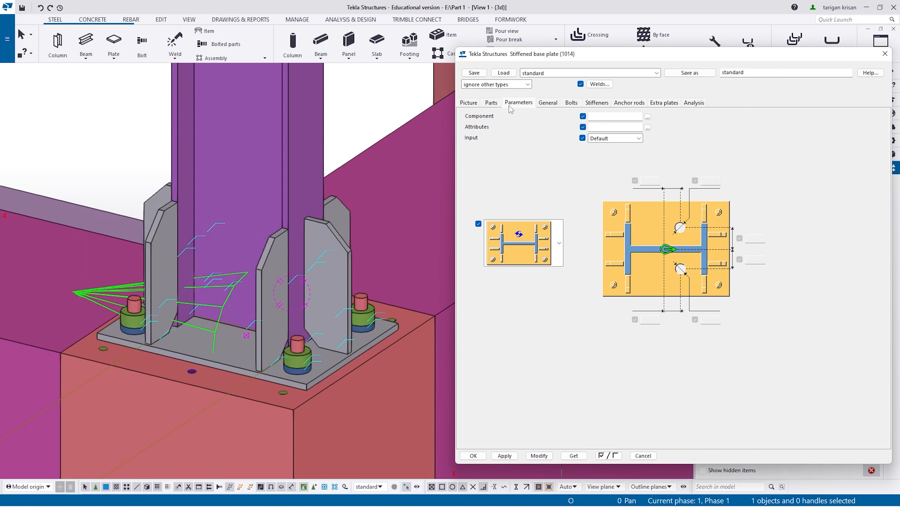
pyautogui.click(548, 102)
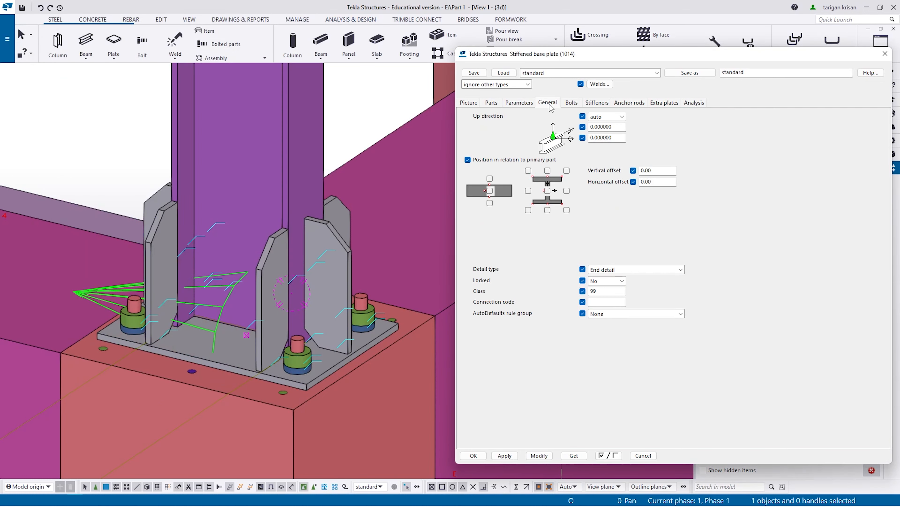
pyautogui.click(571, 103)
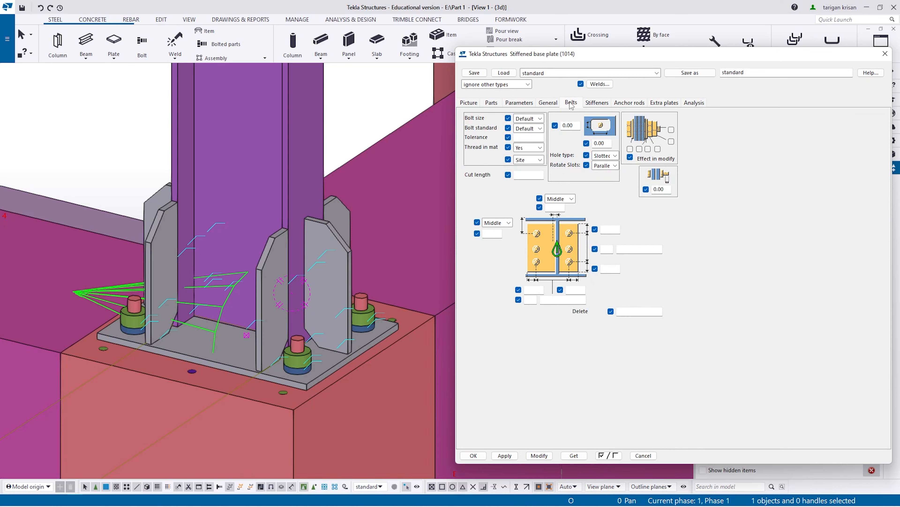
pyautogui.scroll(3, 303, 376)
pyautogui.scroll(-3, 302, 365)
pyautogui.scroll(3, 302, 364)
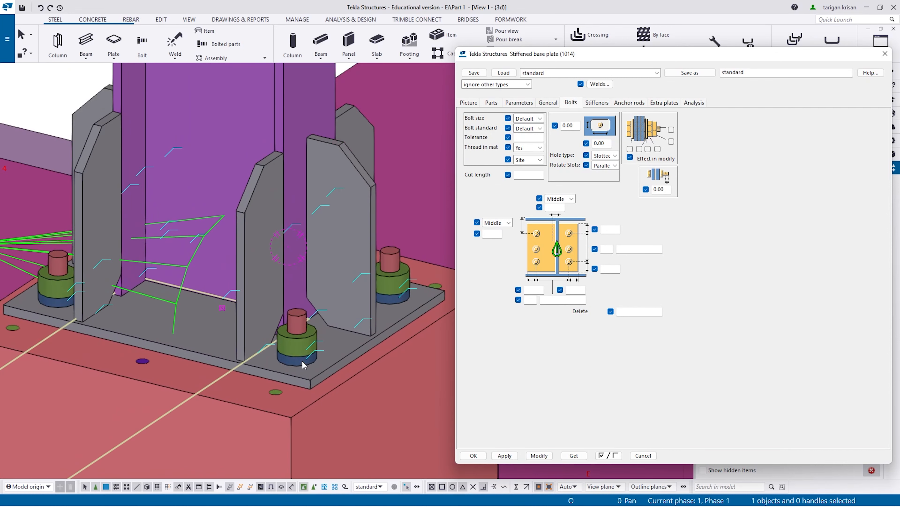
pyautogui.scroll(-3, 303, 358)
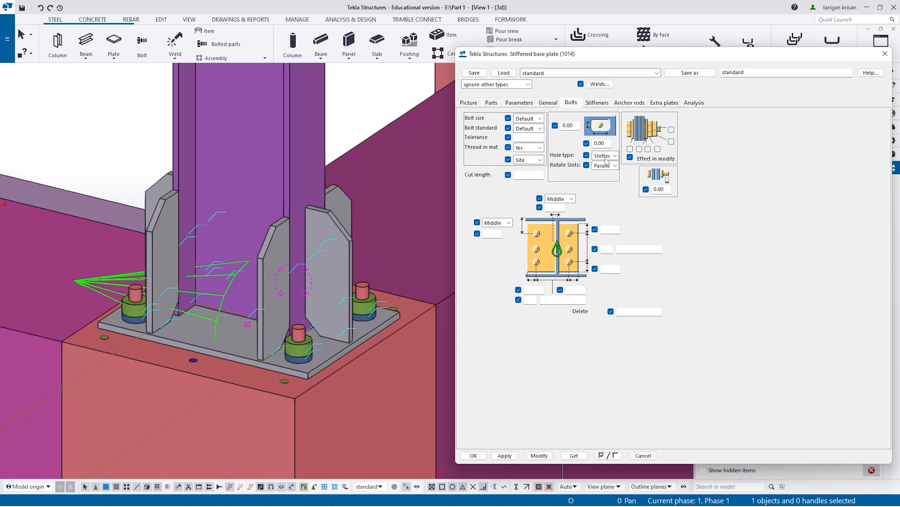
pyautogui.scroll(2, 318, 368)
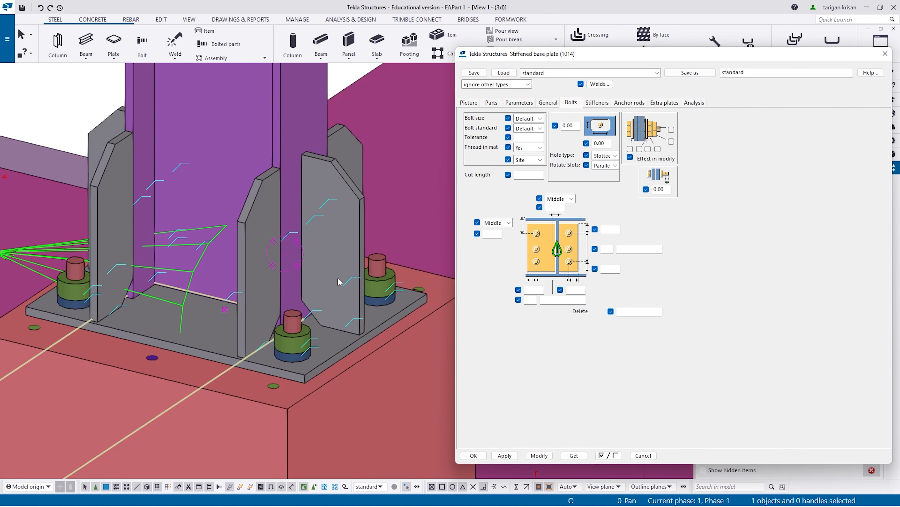
# Compare the bolt sizes offered under the default and A325N bolt standards
pyautogui.click(522, 119)
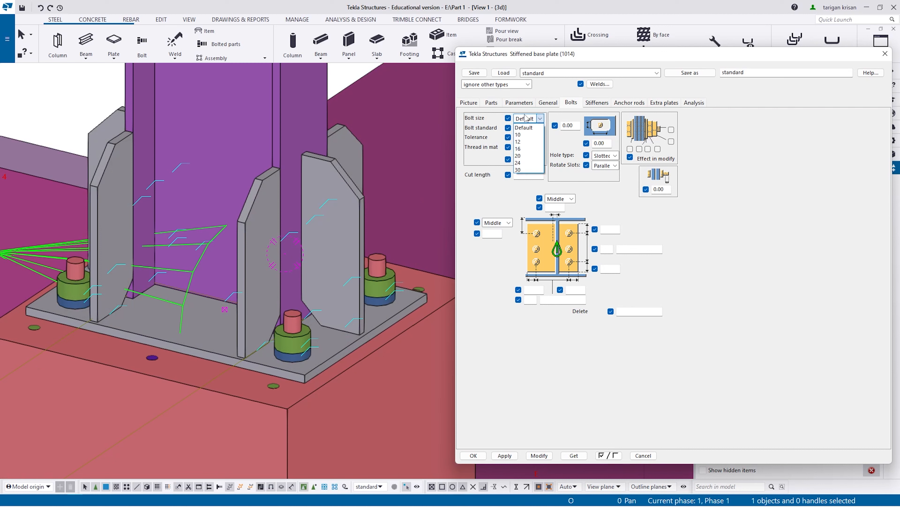
pyautogui.click(500, 132)
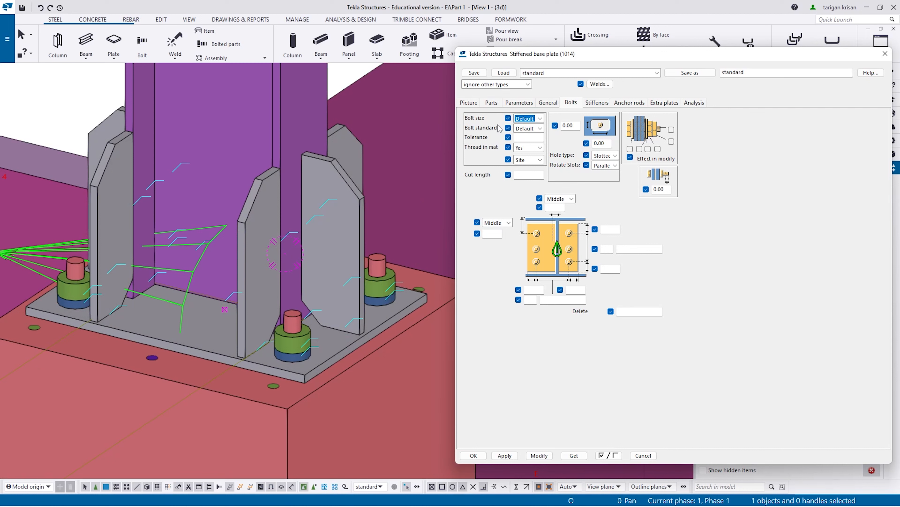
pyautogui.click(539, 129)
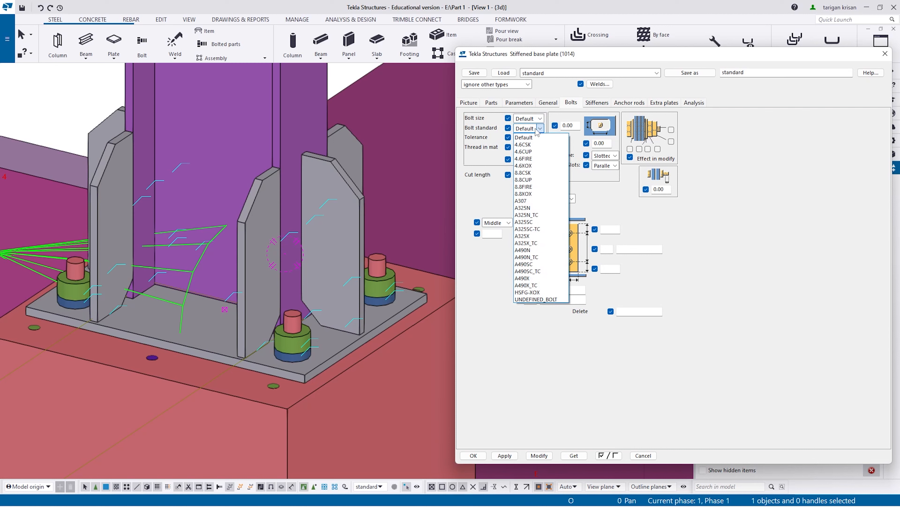
pyautogui.click(533, 210)
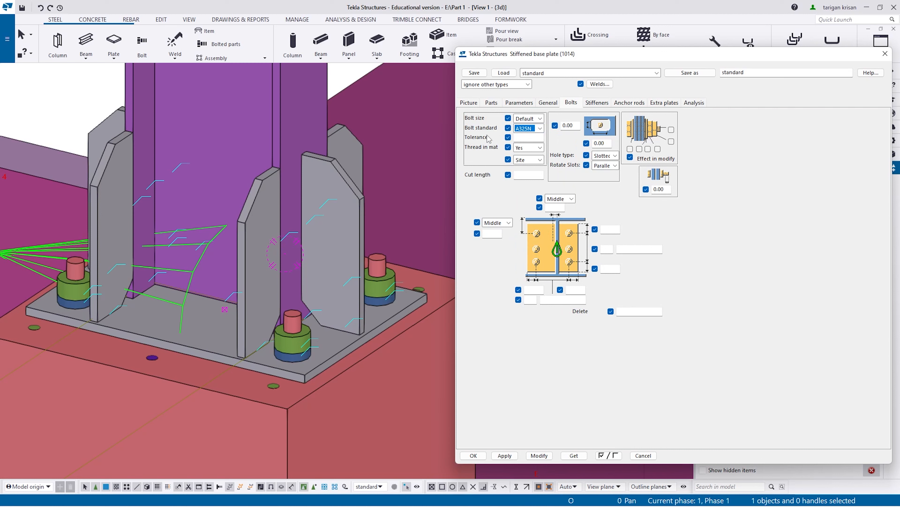
pyautogui.click(523, 120)
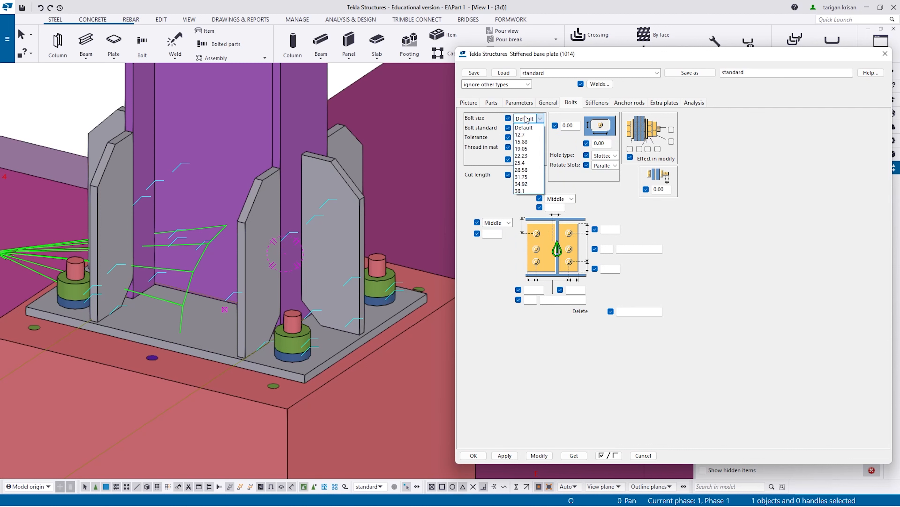
pyautogui.click(497, 136)
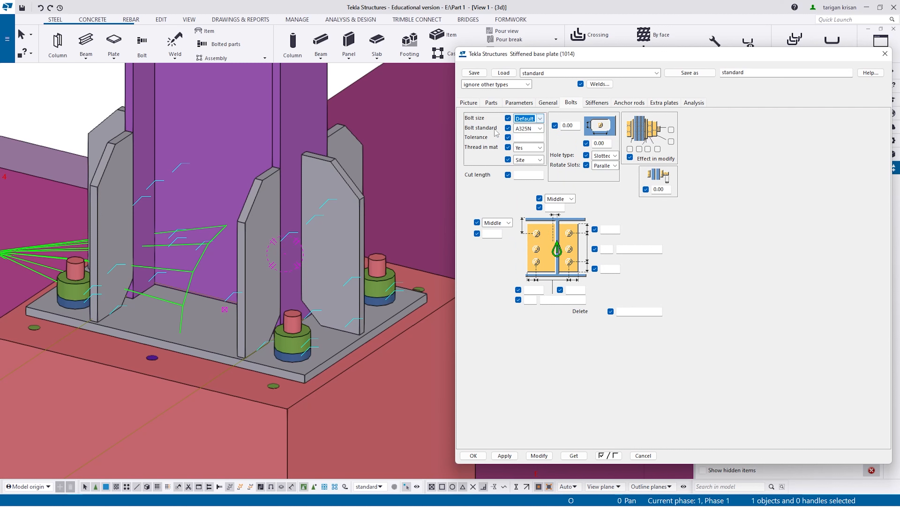
pyautogui.click(526, 127)
pyautogui.click(529, 137)
pyautogui.click(529, 121)
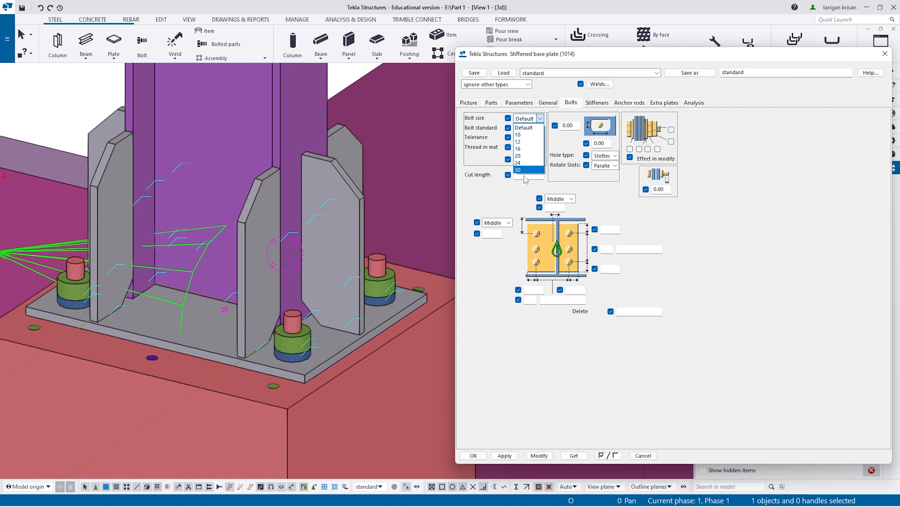
pyautogui.click(477, 152)
# Set the bolt standard to A325N and the bolt size to 15.88, and update the connection
pyautogui.click(539, 129)
pyautogui.click(528, 208)
pyautogui.click(539, 119)
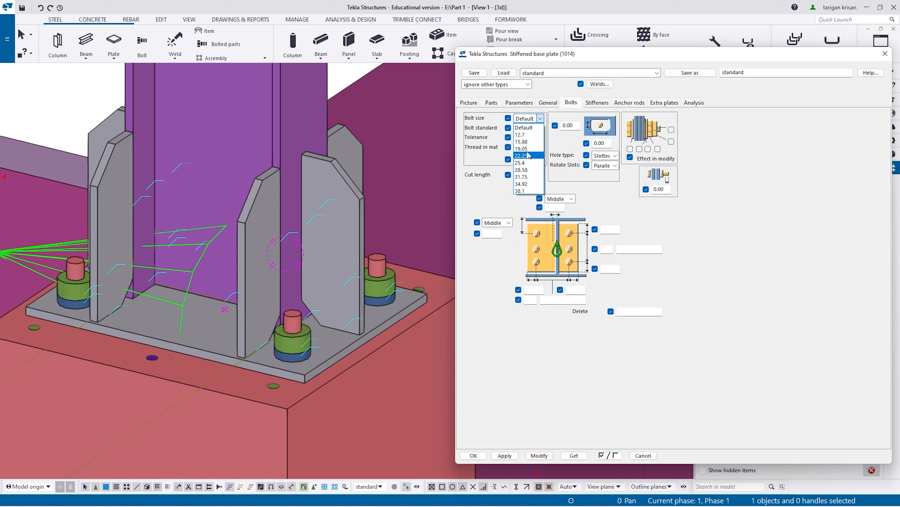
pyautogui.click(530, 142)
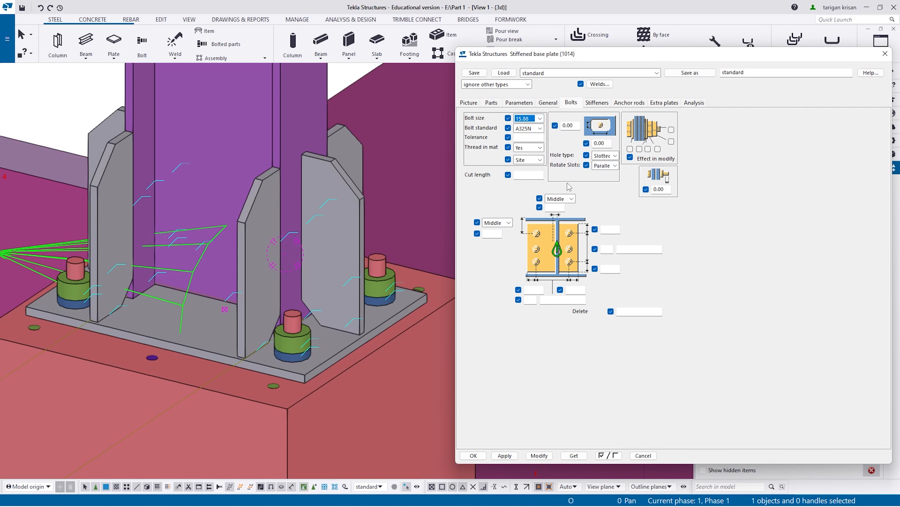
pyautogui.click(607, 156)
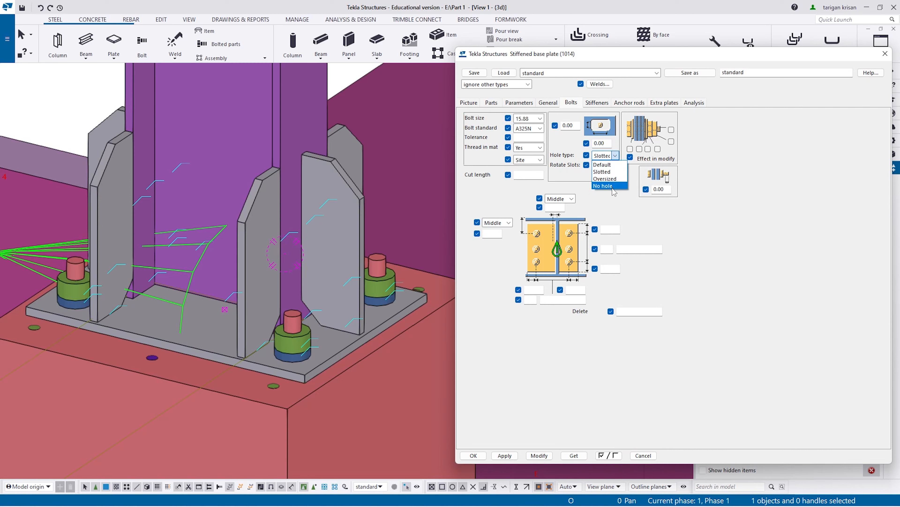
pyautogui.click(615, 204)
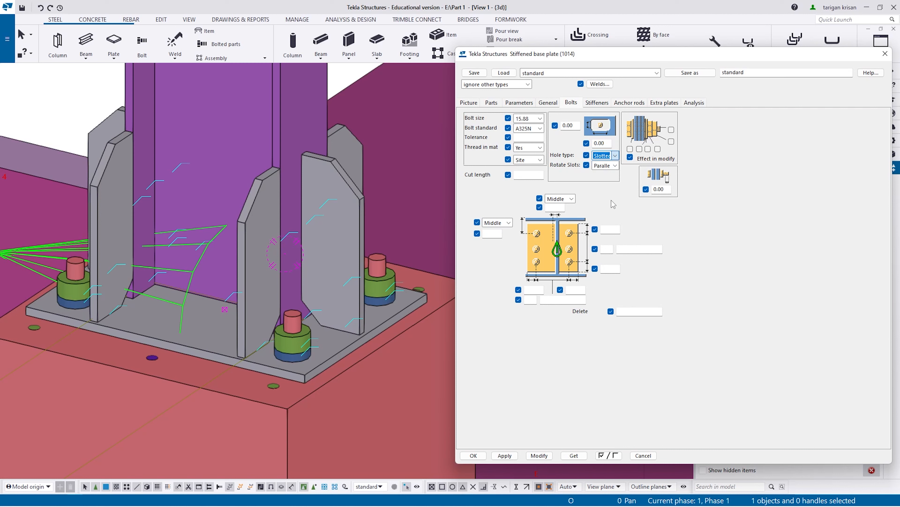
pyautogui.click(607, 165)
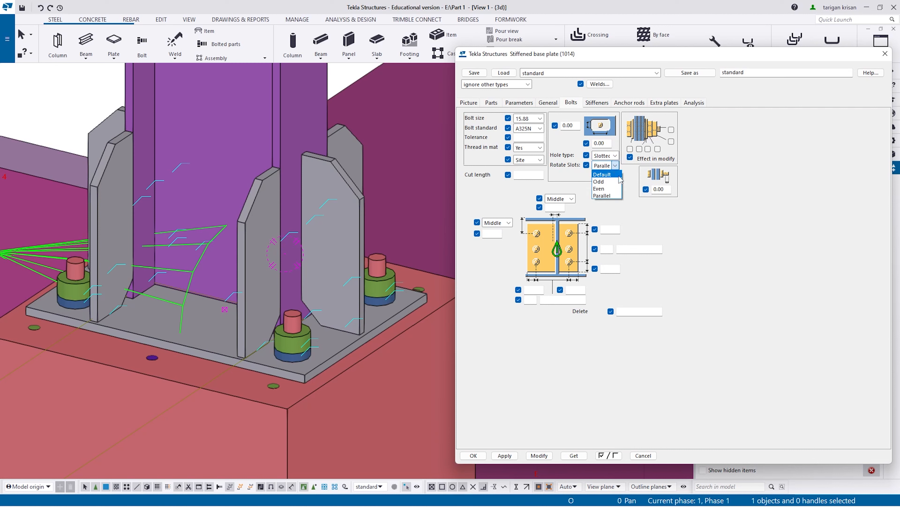
pyautogui.click(639, 205)
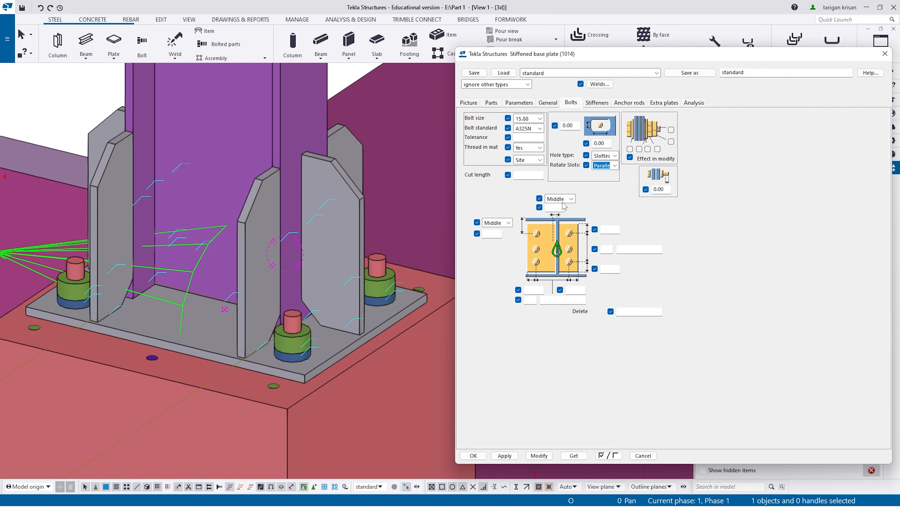
pyautogui.click(543, 457)
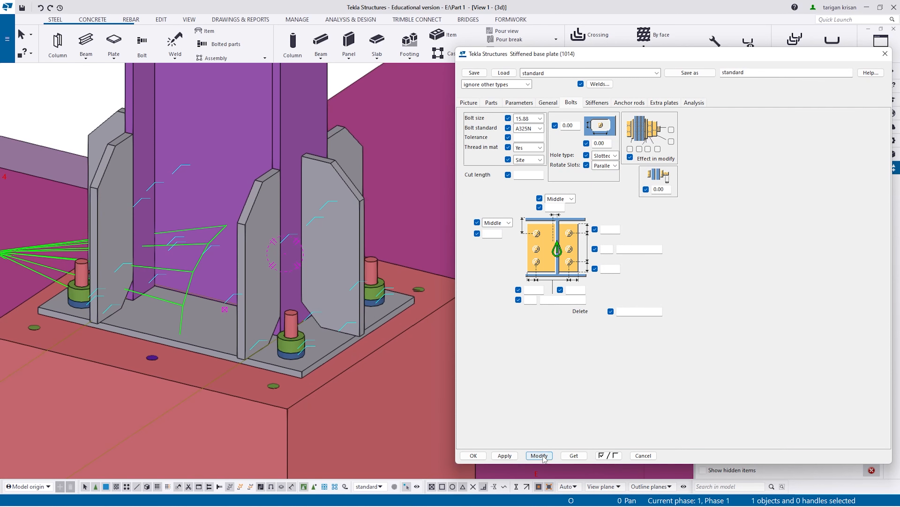
pyautogui.scroll(3, 302, 351)
pyautogui.scroll(-4, 298, 352)
pyautogui.scroll(1, 298, 353)
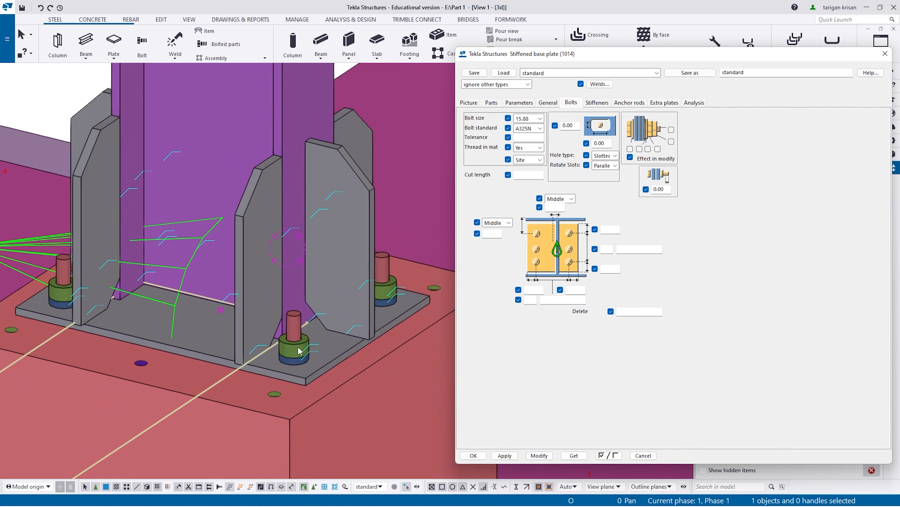
# Set both bolt edge distances along the column's depth to 75 and update the connection
pyautogui.click(610, 229)
pyautogui.scroll(3, 296, 381)
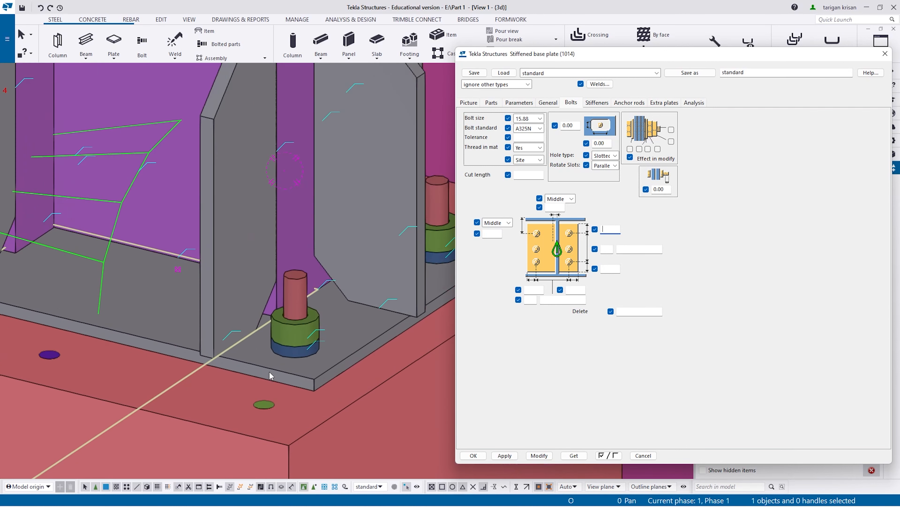
pyautogui.scroll(-3, 335, 341)
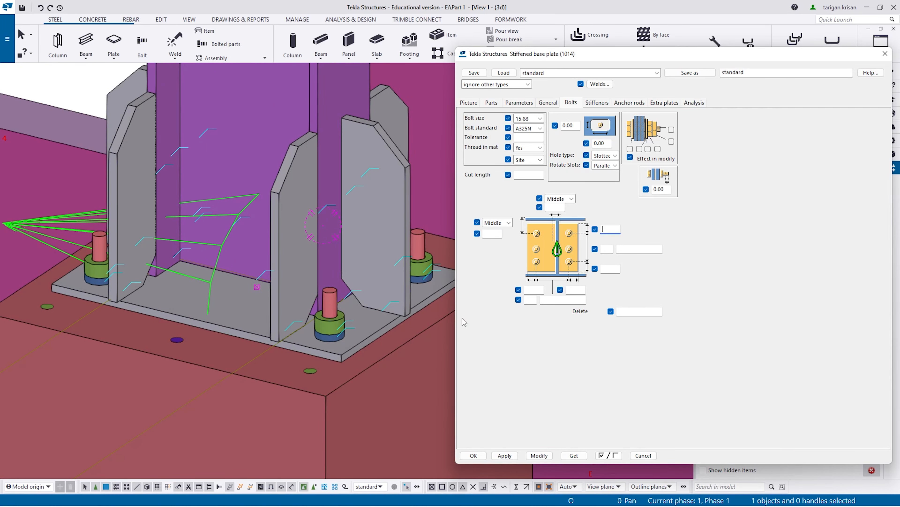
pyautogui.write('7575')
pyautogui.click(539, 455)
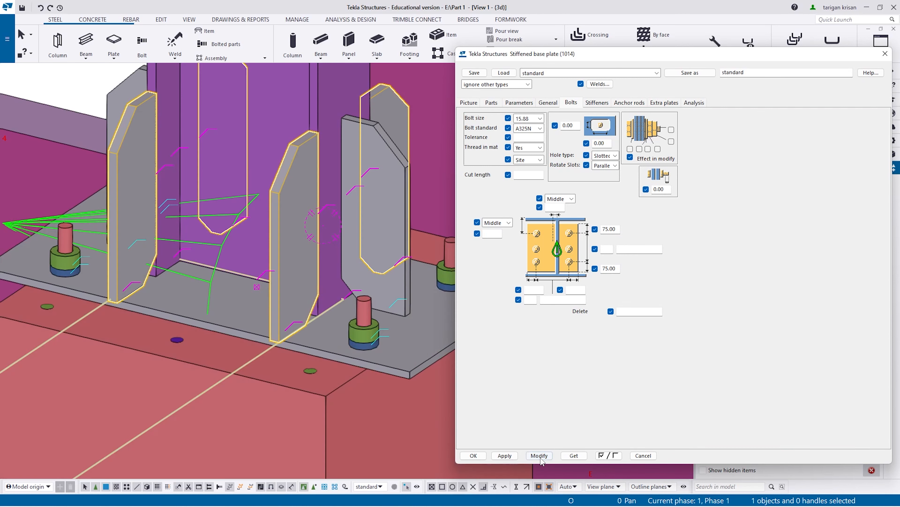
# Set both bolt edge distances across the column's flange width to 75 and update the connection
pyautogui.click(537, 290)
pyautogui.write('75')
pyautogui.click(575, 290)
pyautogui.write('75')
pyautogui.click(540, 456)
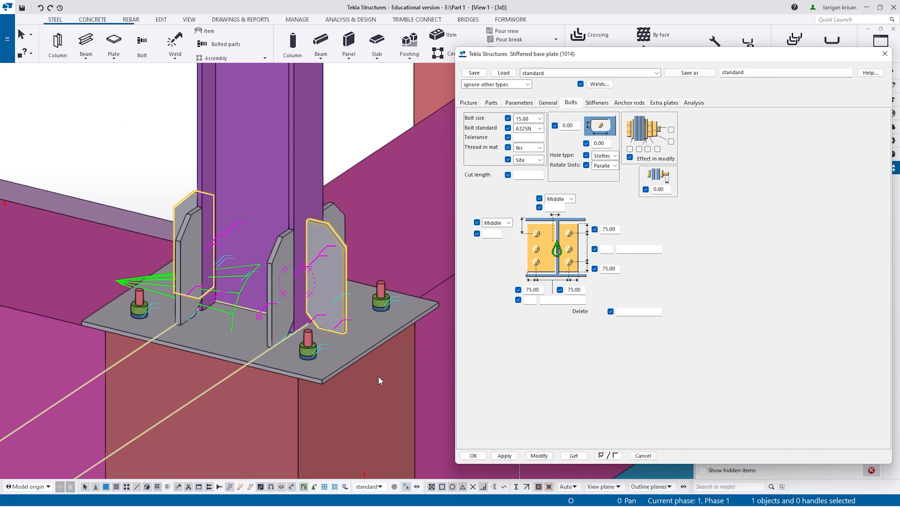
# Set all four bolt edge distances of the base plate to 30 and update the connection
pyautogui.doubleClick(532, 291)
pyautogui.write('30')
pyautogui.press('Tab')
pyautogui.write('30')
pyautogui.doubleClick(600, 230)
pyautogui.write('30')
pyautogui.press('Tab')
pyautogui.write('30')
pyautogui.click(539, 455)
pyautogui.scroll(5, 335, 374)
pyautogui.click(553, 300)
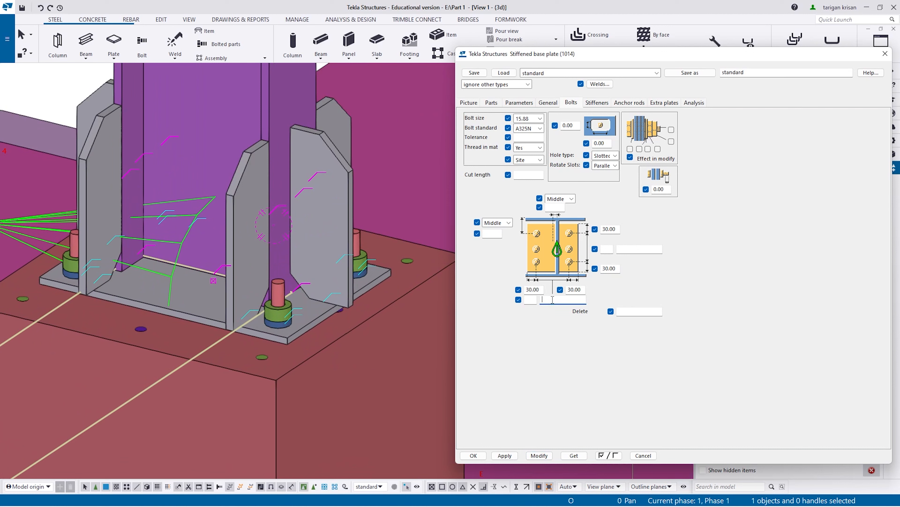
pyautogui.click(633, 251)
pyautogui.click(607, 249)
pyautogui.click(621, 249)
pyautogui.click(542, 298)
pyautogui.click(530, 299)
pyautogui.click(606, 250)
pyautogui.click(630, 249)
pyautogui.click(610, 248)
# Measure the distance between the tops of the two anchor bolts on the near side of the base plate
pyautogui.click(165, 21)
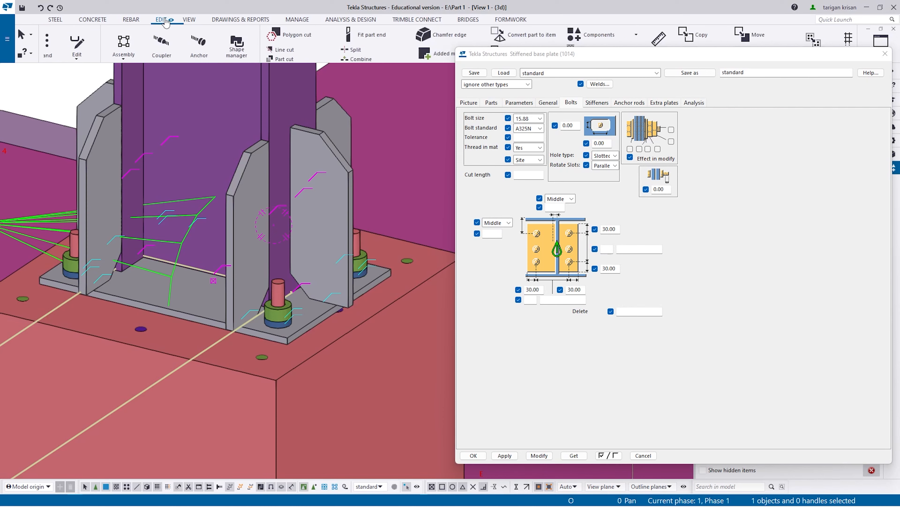
pyautogui.click(437, 39)
pyautogui.scroll(5, 361, 216)
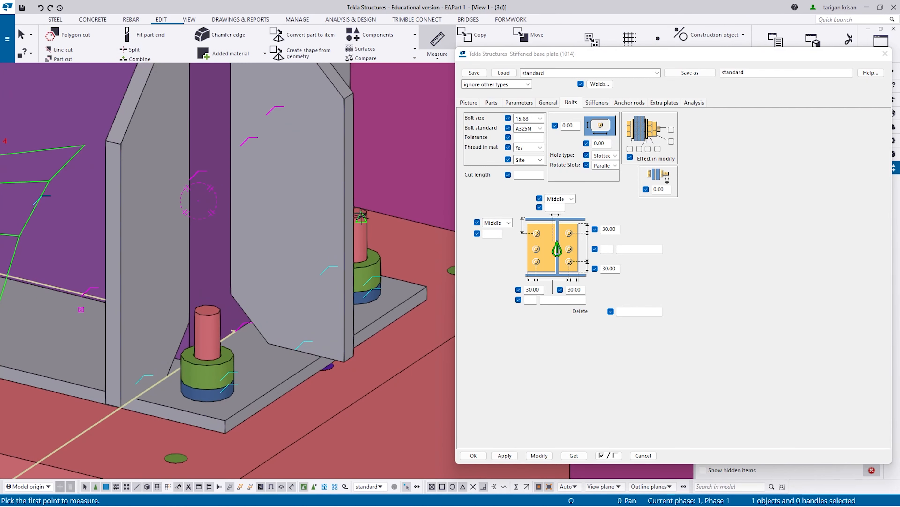
pyautogui.click(361, 216)
pyautogui.click(211, 314)
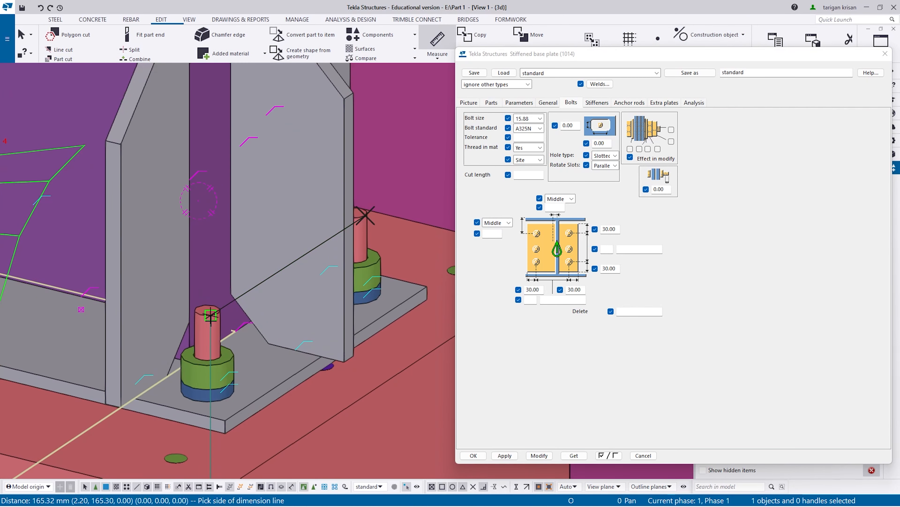
pyautogui.click(94, 465)
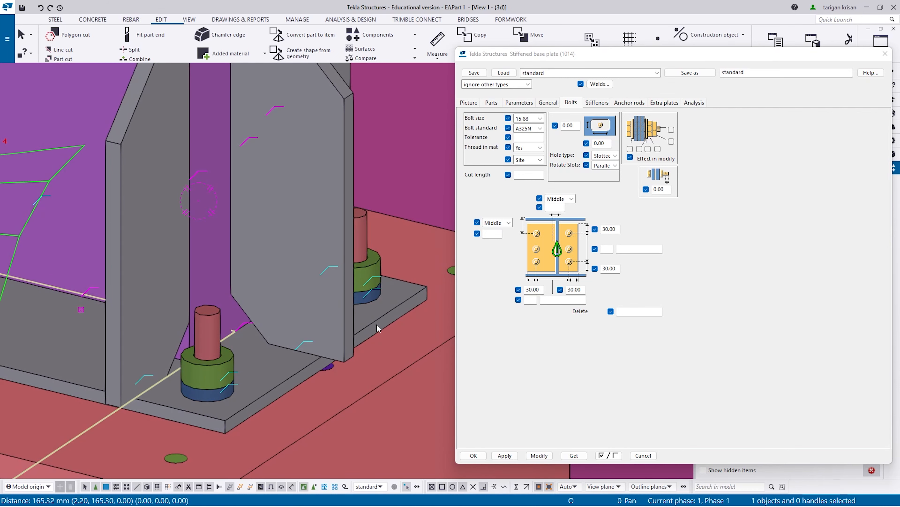
# Set two bolts spaced 200 along the column's depth and update the connection
pyautogui.scroll(-1, 377, 328)
pyautogui.click(611, 248)
pyautogui.click(631, 247)
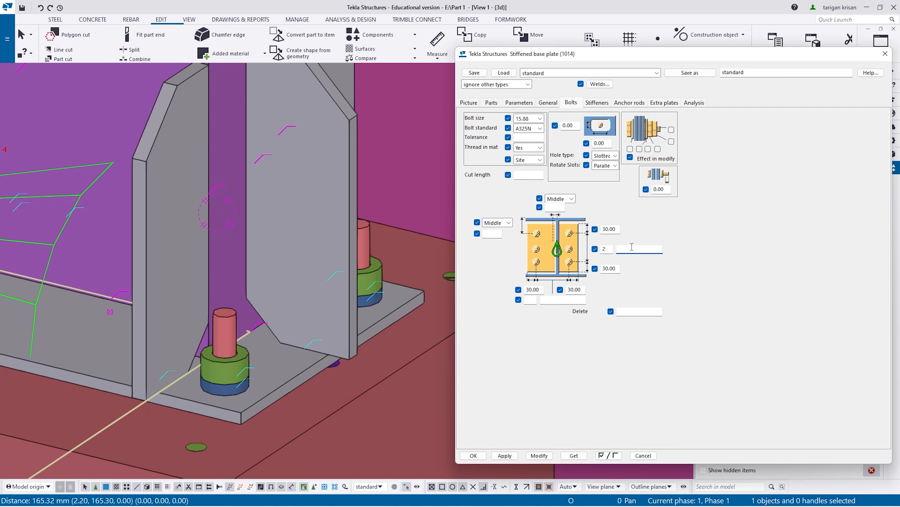
pyautogui.write('200.00')
pyautogui.click(540, 456)
pyautogui.scroll(-4, 415, 366)
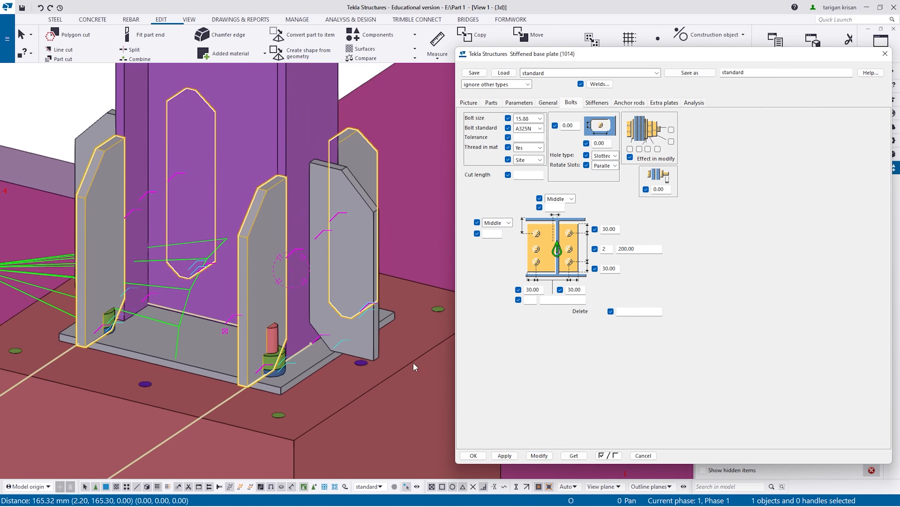
pyautogui.scroll(3, 232, 349)
pyautogui.keyDown('ctrl'); pyautogui.moveTo(233, 349); pyautogui.dragTo(324, 357, button='middle'); pyautogui.keyUp('ctrl')
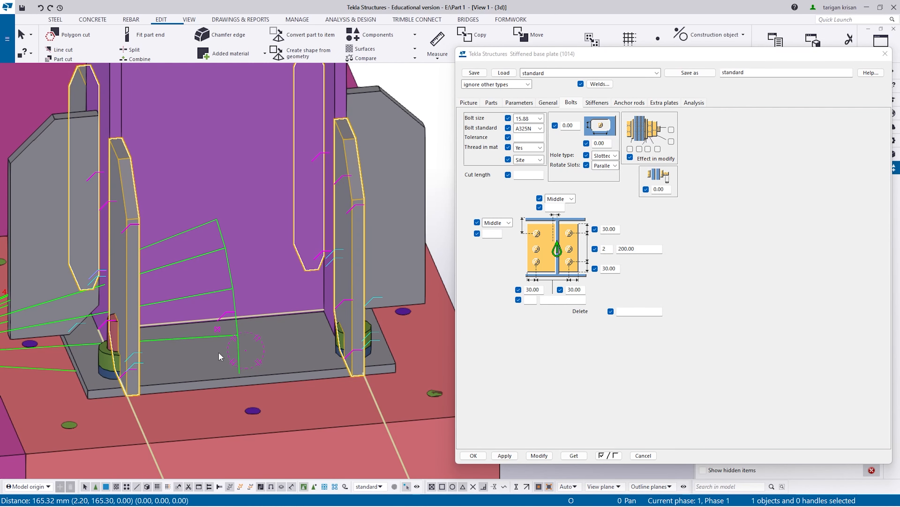
pyautogui.scroll(-3, 160, 351)
pyautogui.scroll(2, 178, 356)
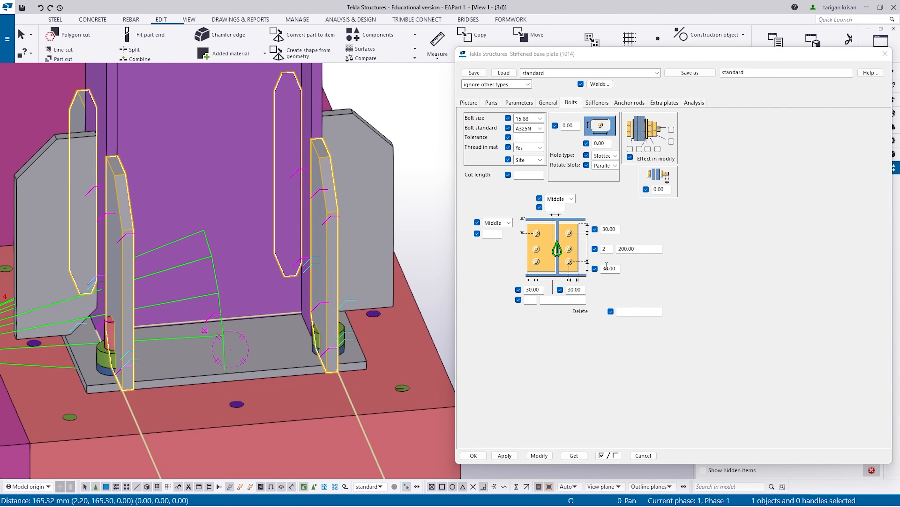
# Set the bolt spacing along the column's depth to 300 and update the connection
pyautogui.moveTo(635, 249); pyautogui.dragTo(623, 249)
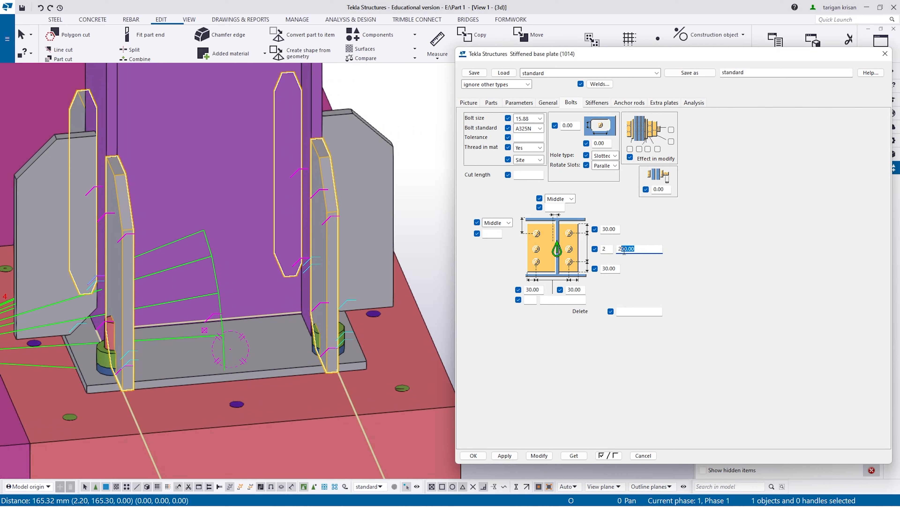
pyautogui.write('890')
pyautogui.moveTo(633, 250); pyautogui.dragTo(516, 252)
pyautogui.write('300')
pyautogui.click(545, 458)
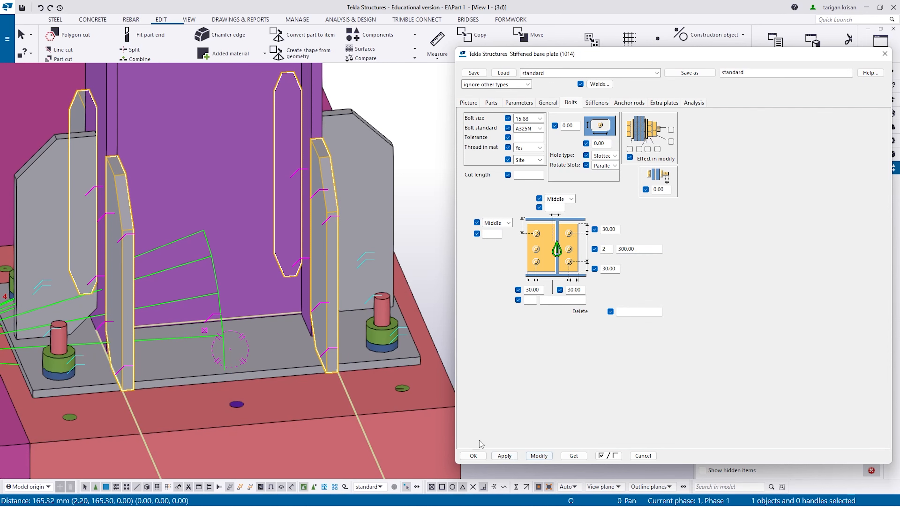
pyautogui.scroll(-2, 342, 345)
pyautogui.scroll(1, 187, 351)
pyautogui.scroll(1, 187, 351)
pyautogui.scroll(-3, 325, 348)
pyautogui.scroll(1, 325, 348)
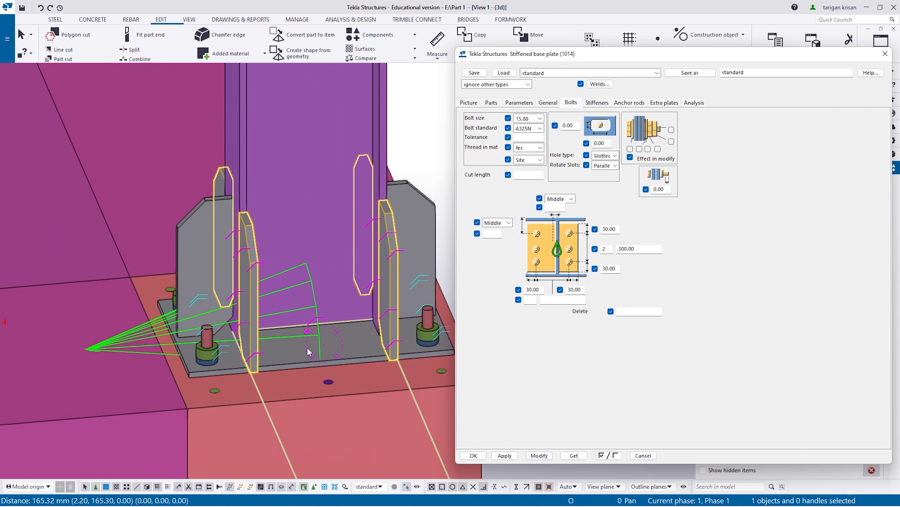
# Set the number of bolts along the column's depth to 4 and update the connection
pyautogui.doubleClick(610, 250)
pyautogui.click(539, 456)
pyautogui.scroll(-4, 269, 310)
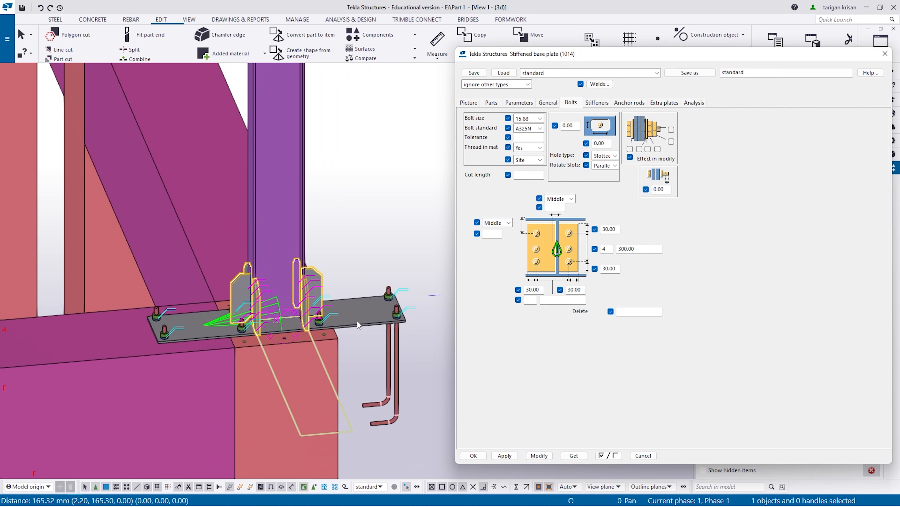
pyautogui.scroll(2, 358, 321)
# Return the number of bolts along the column's depth to 2 and update the connection
pyautogui.doubleClick(618, 249)
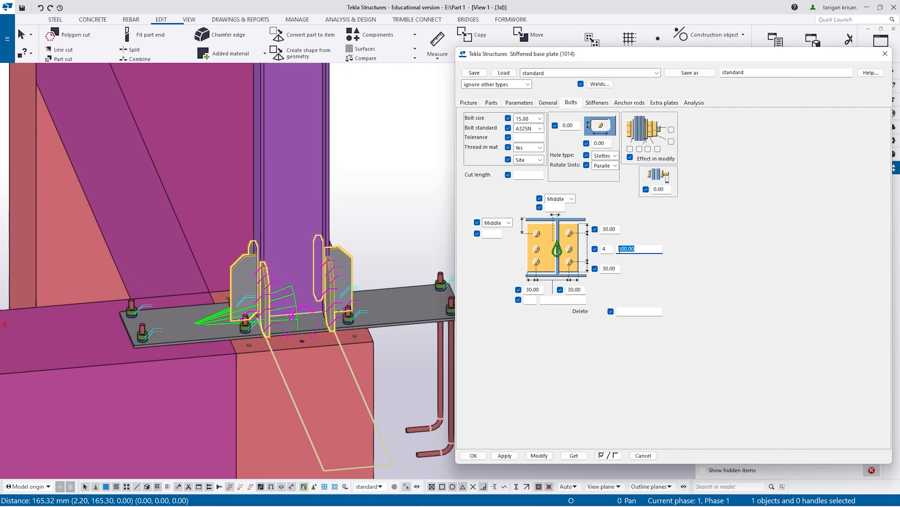
pyautogui.moveTo(637, 250); pyautogui.dragTo(588, 254)
pyautogui.write('2')
pyautogui.click(539, 456)
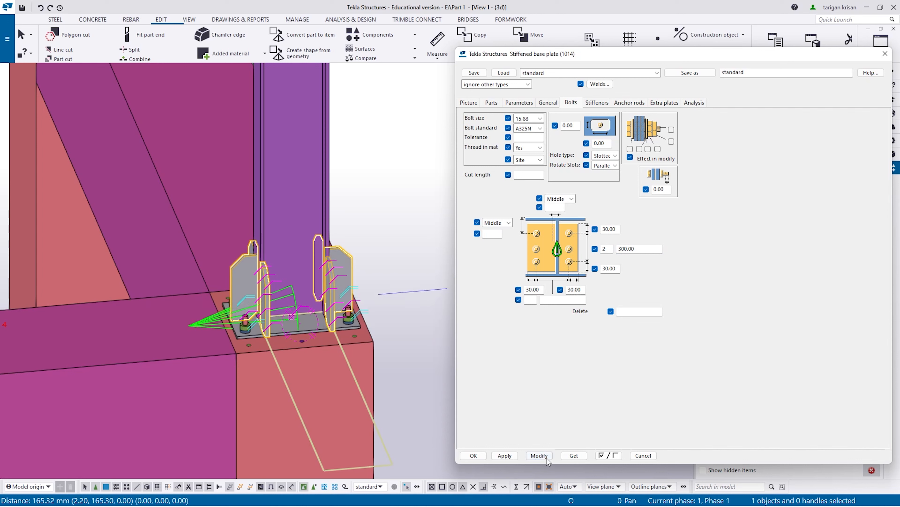
# Set two bolts spaced 200 across the column's flange width and update the connection
pyautogui.click(560, 300)
pyautogui.click(539, 454)
pyautogui.scroll(3, 362, 334)
pyautogui.keyDown('ctrl'); pyautogui.moveTo(280, 356); pyautogui.dragTo(340, 325, button='middle'); pyautogui.keyUp('ctrl')
pyautogui.scroll(5, 355, 326)
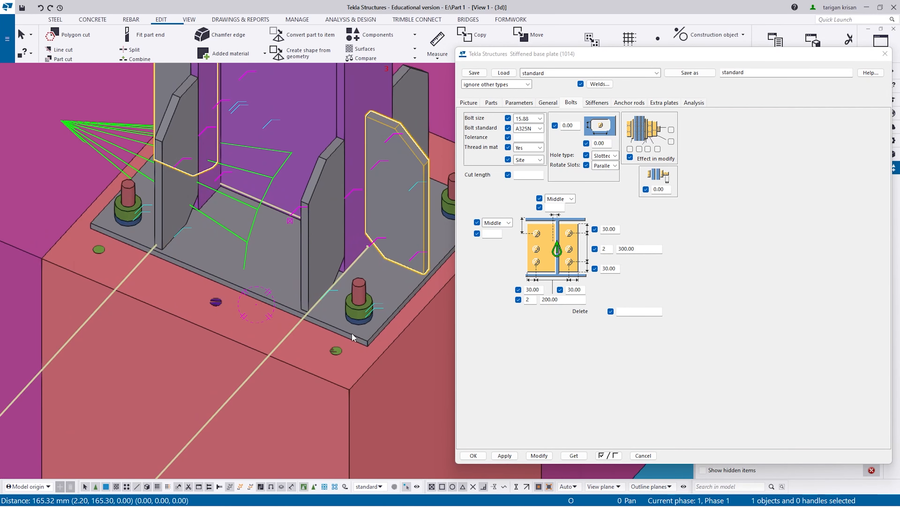
pyautogui.scroll(-10, 358, 333)
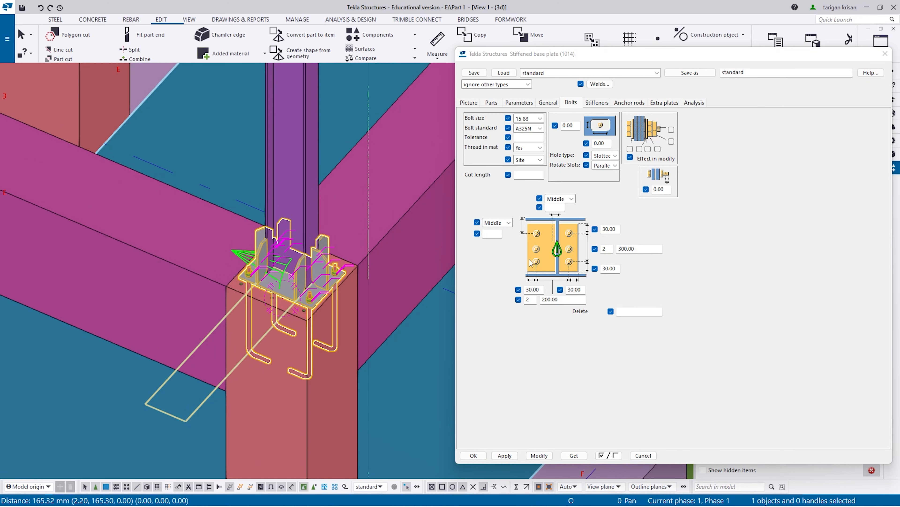
# Open the connection's stiffener settings and examine the stiffener plates around the column base
pyautogui.click(597, 103)
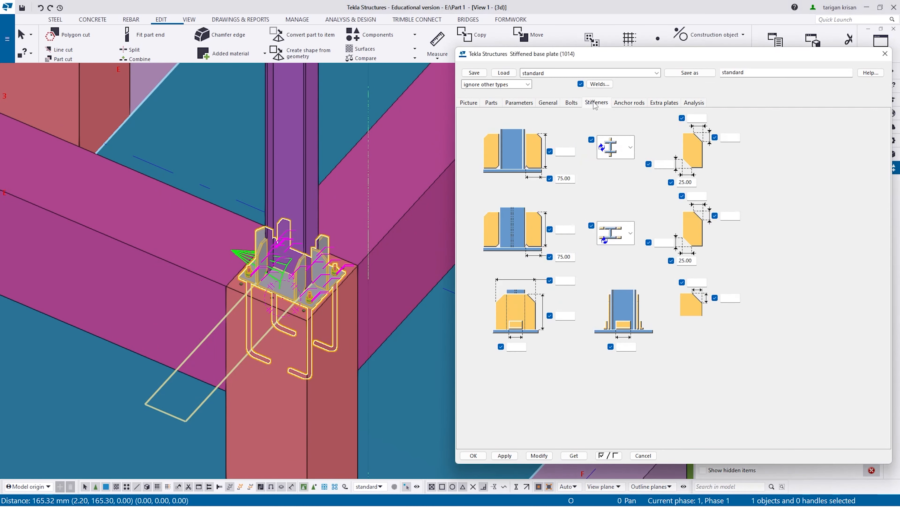
pyautogui.scroll(10, 273, 276)
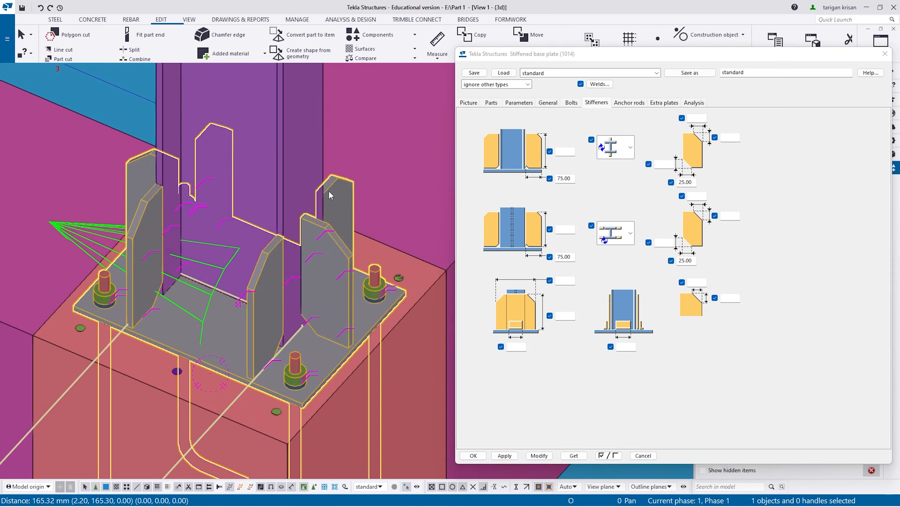
pyautogui.scroll(-4, 300, 256)
pyautogui.scroll(3, 279, 259)
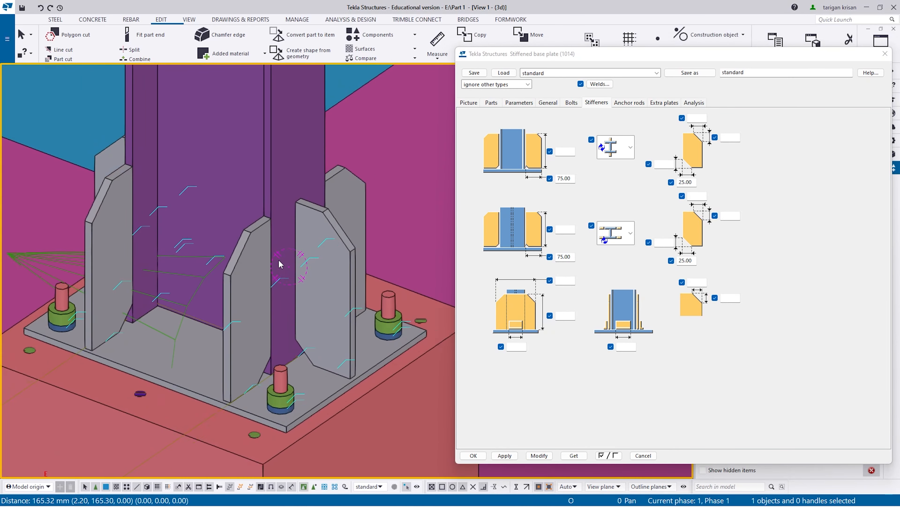
pyautogui.scroll(-3, 316, 254)
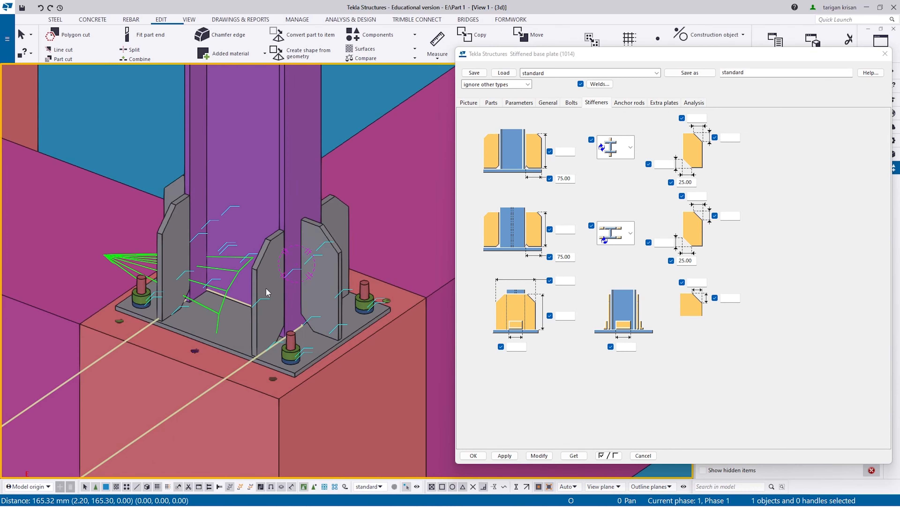
pyautogui.scroll(2, 305, 214)
pyautogui.scroll(-3, 301, 193)
pyautogui.scroll(1, 299, 207)
pyautogui.scroll(-1, 306, 194)
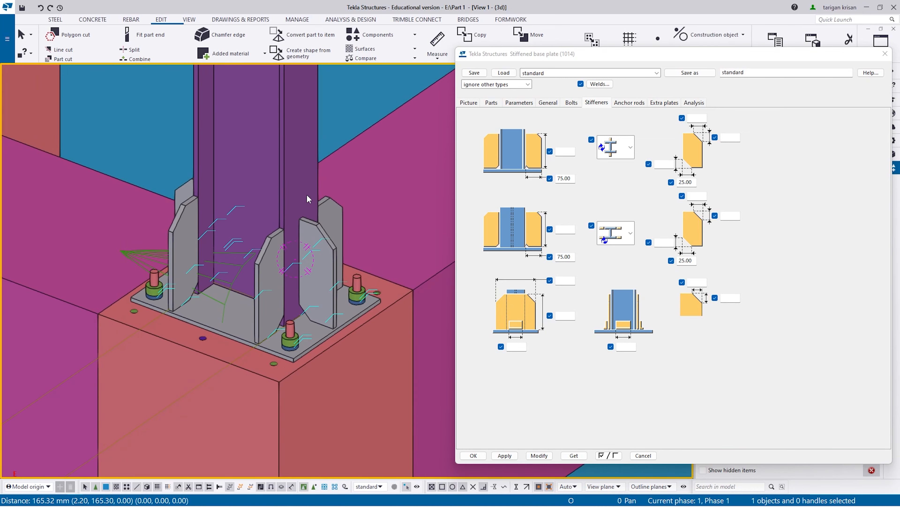
pyautogui.scroll(3, 298, 202)
pyautogui.scroll(-2, 305, 212)
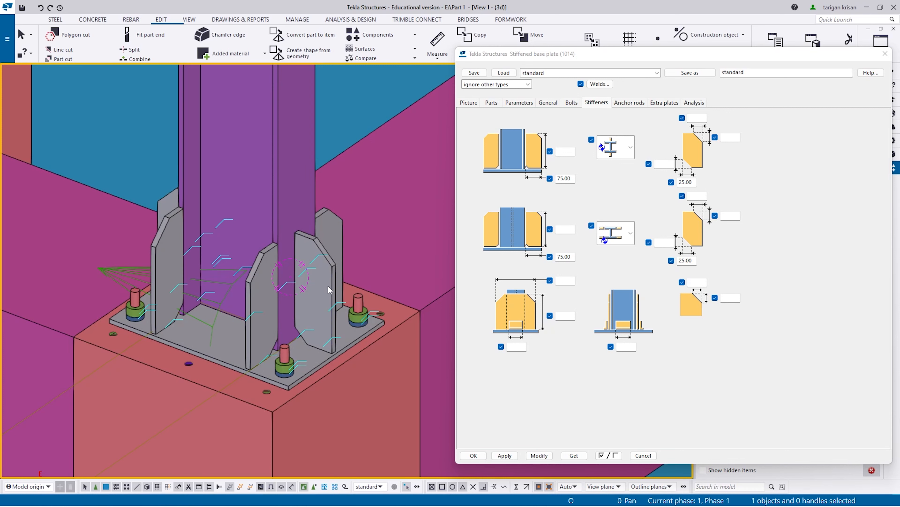
pyautogui.scroll(2, 328, 285)
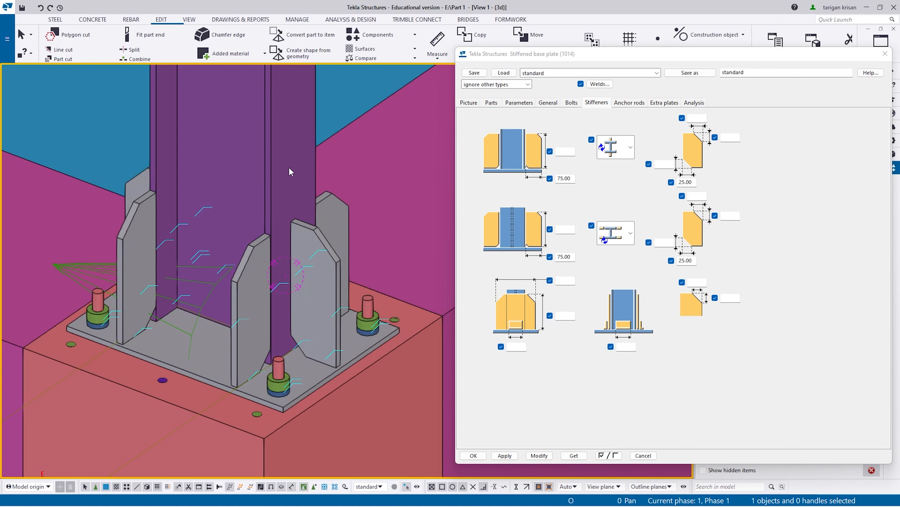
# Try the stiffener layout with full-length plates parallel to the web at the flange tips and update the connection
pyautogui.click(618, 154)
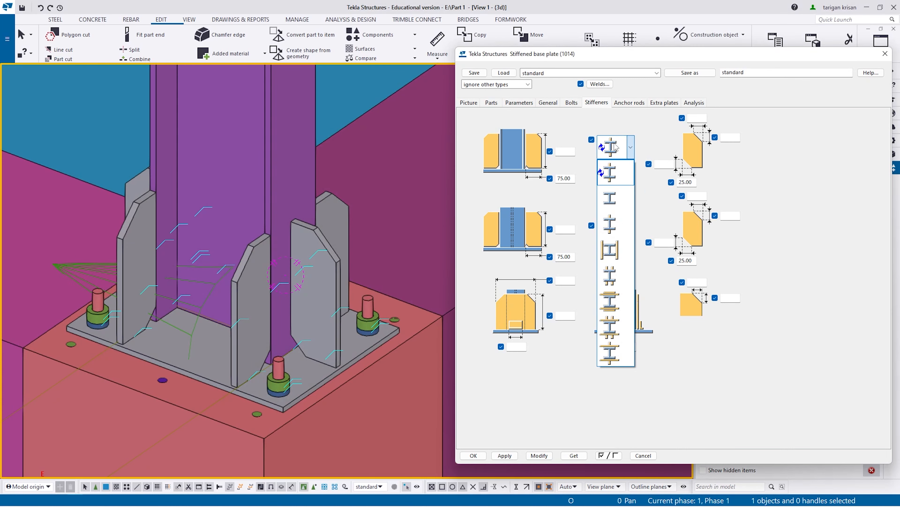
pyautogui.click(600, 154)
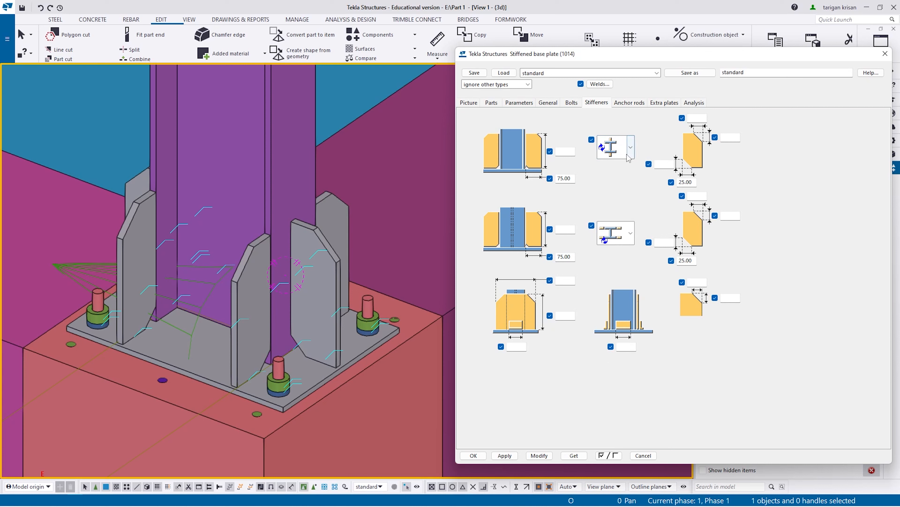
pyautogui.click(620, 156)
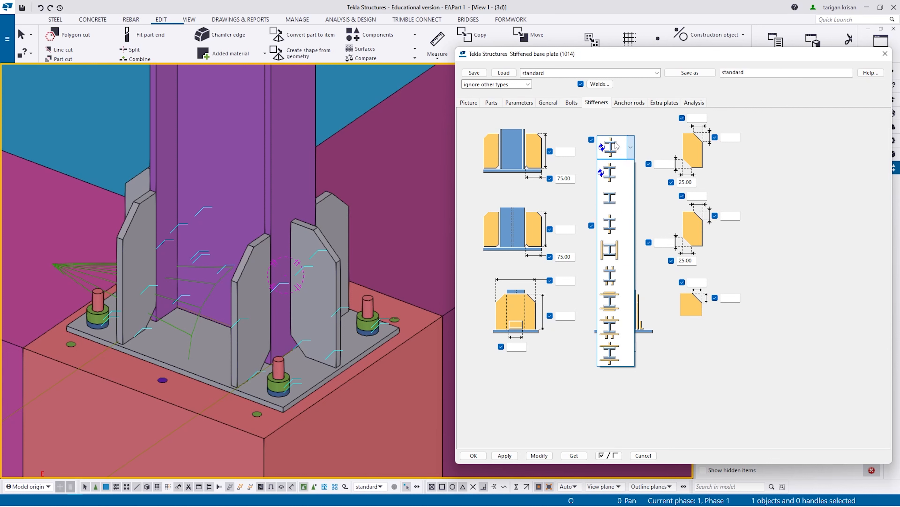
pyautogui.click(610, 156)
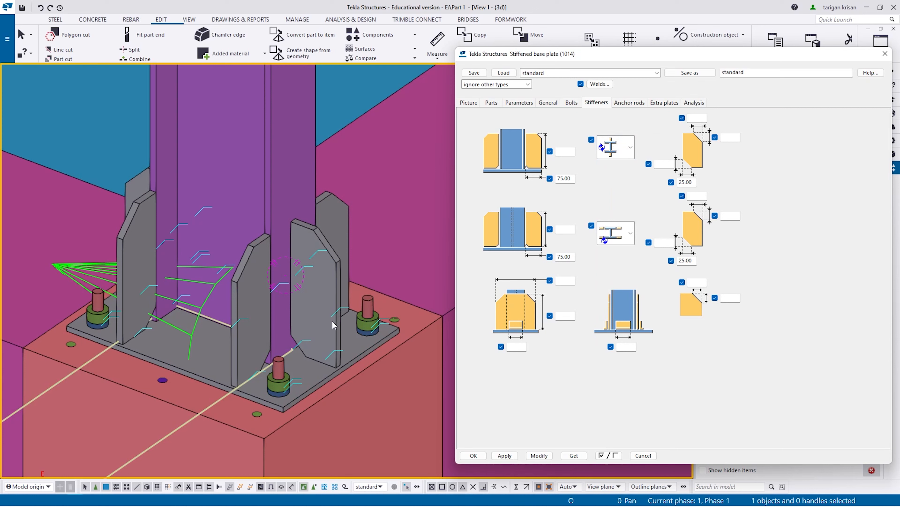
pyautogui.click(620, 149)
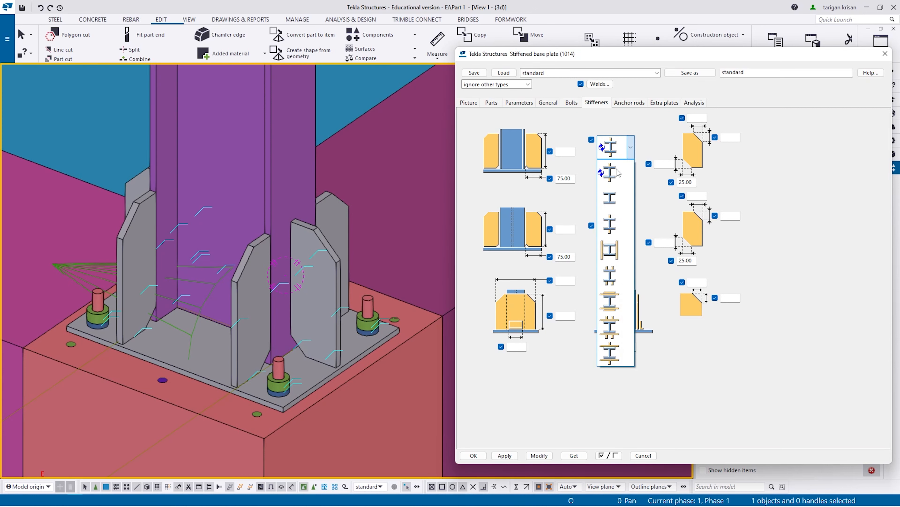
pyautogui.click(616, 253)
pyautogui.click(542, 455)
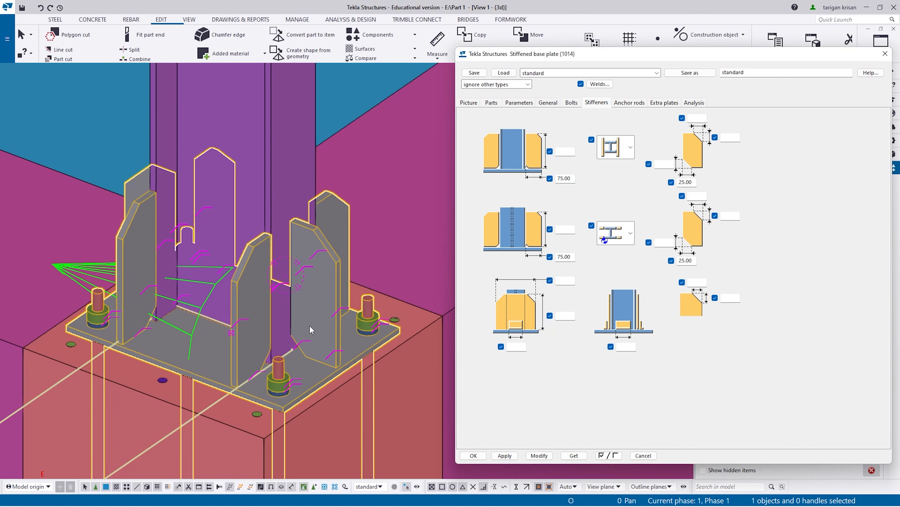
pyautogui.click(620, 147)
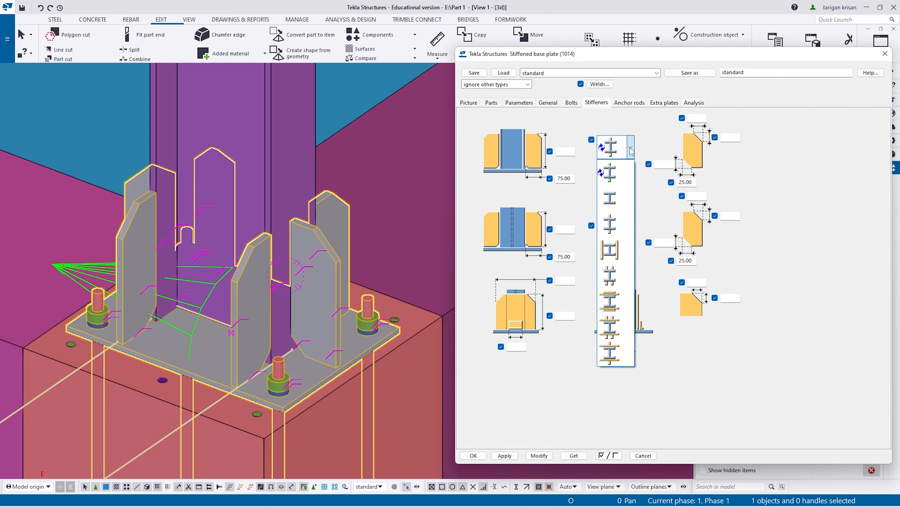
pyautogui.click(621, 250)
pyautogui.click(540, 456)
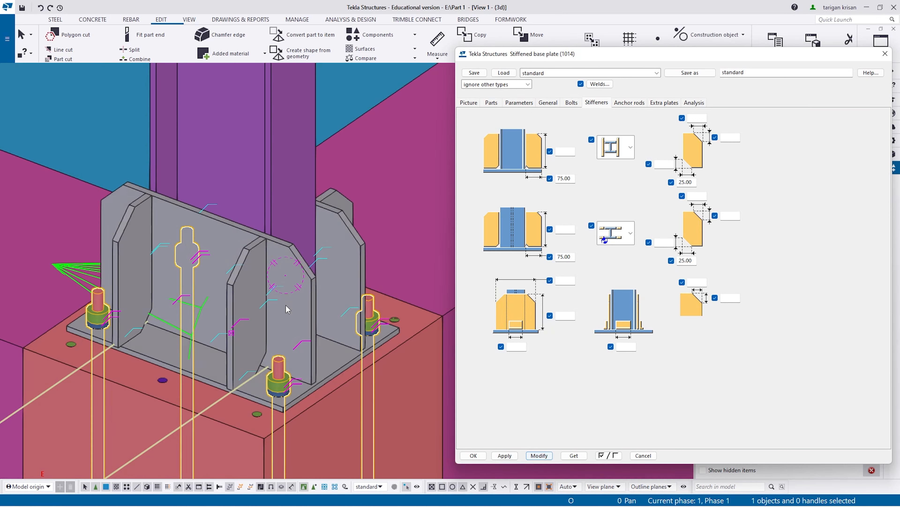
# Choose the stiffener layout with a single plate in line with the web on each flange and update the connection
pyautogui.click(608, 153)
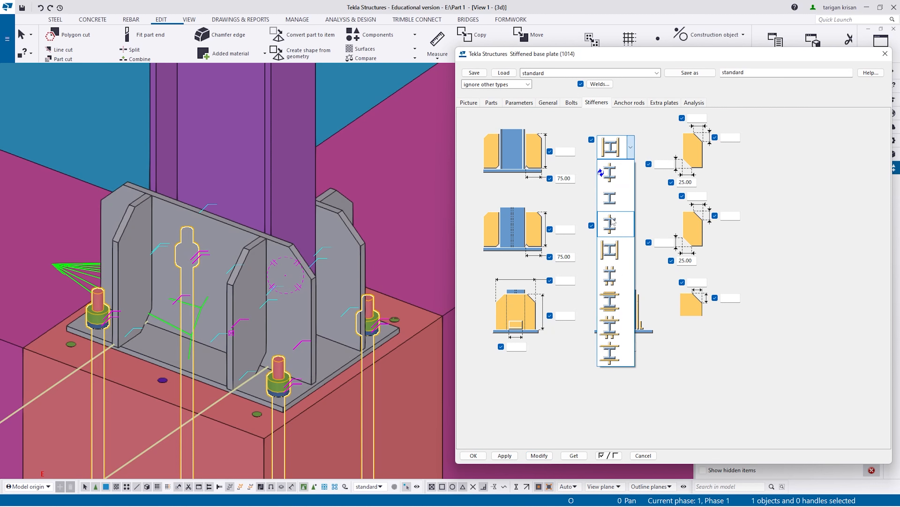
pyautogui.click(614, 222)
pyautogui.click(550, 454)
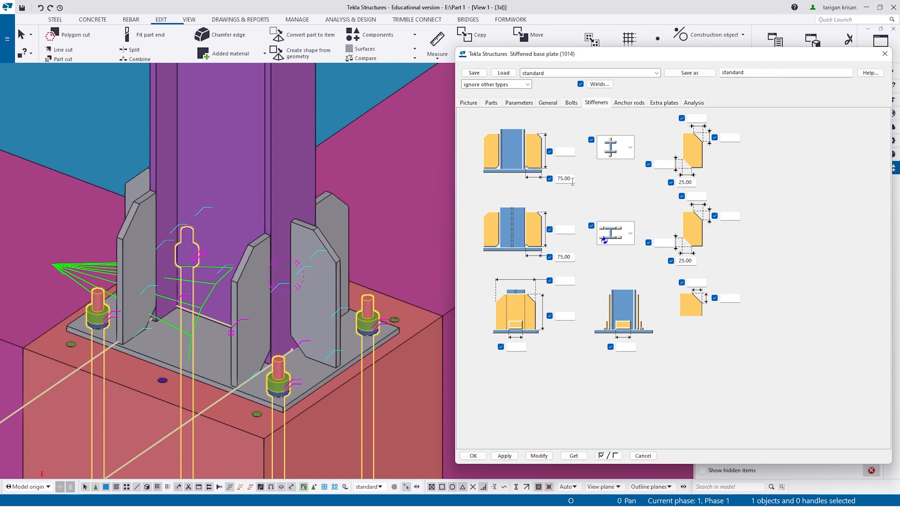
# Set the width of the stiffeners in line with the web to 0 and update the connection
pyautogui.scroll(5, 306, 346)
pyautogui.scroll(-3, 306, 342)
pyautogui.keyDown('ctrl'); pyautogui.moveTo(320, 337); pyautogui.dragTo(328, 364, button='middle'); pyautogui.keyUp('ctrl')
pyautogui.scroll(2, 294, 339)
pyautogui.scroll(-3, 294, 344)
pyautogui.scroll(2, 293, 344)
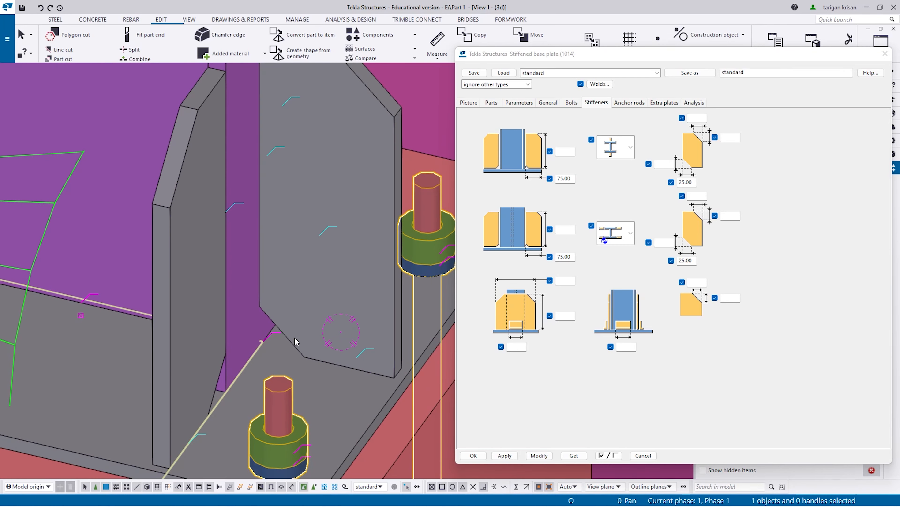
pyautogui.scroll(1, 295, 333)
pyautogui.doubleClick(573, 179)
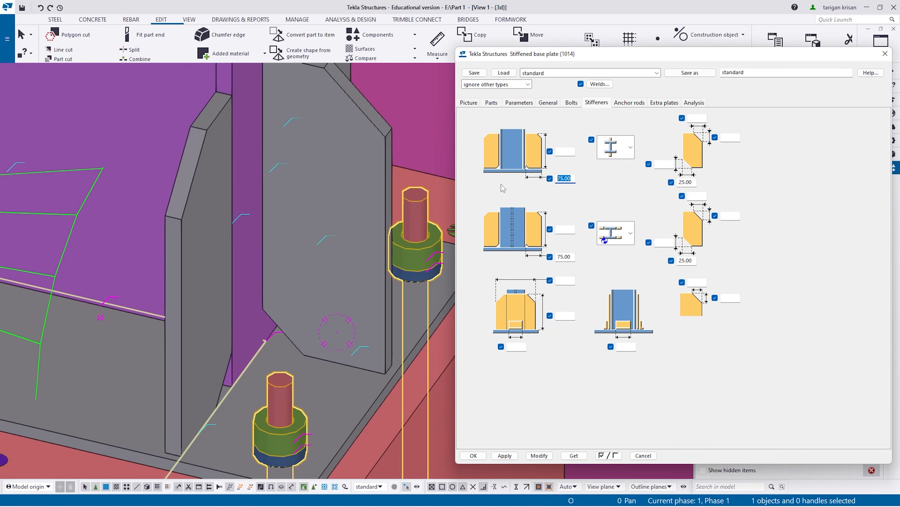
pyautogui.write('0')
pyautogui.click(538, 456)
pyautogui.scroll(-4, 385, 224)
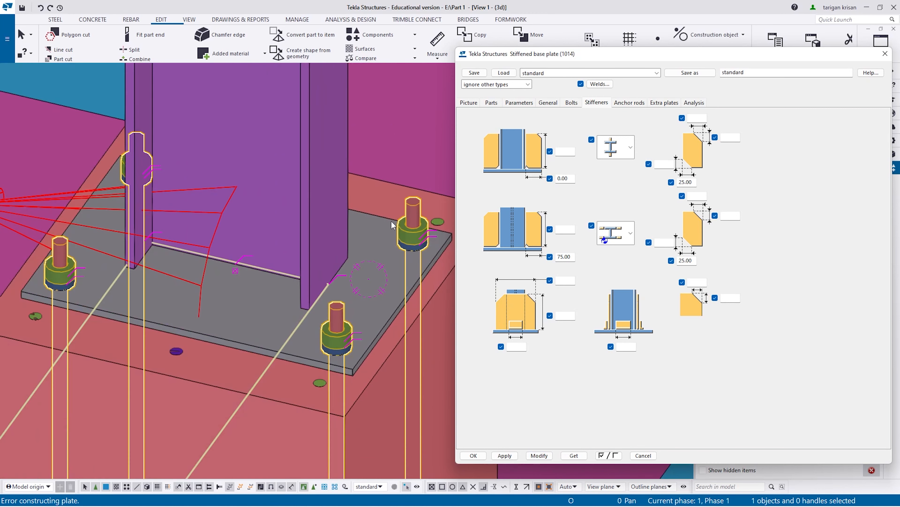
# Undo the last stiffener width change
pyautogui.click(353, 242)
pyautogui.scroll(-4, 372, 253)
pyautogui.hotkey('ctrl', 'z')
# Reopen the base plate connection's settings, clear the width of the stiffeners in line with the web and update the connection
pyautogui.scroll(1, 367, 248)
pyautogui.doubleClick(367, 231)
pyautogui.moveTo(570, 179); pyautogui.dragTo(516, 179)
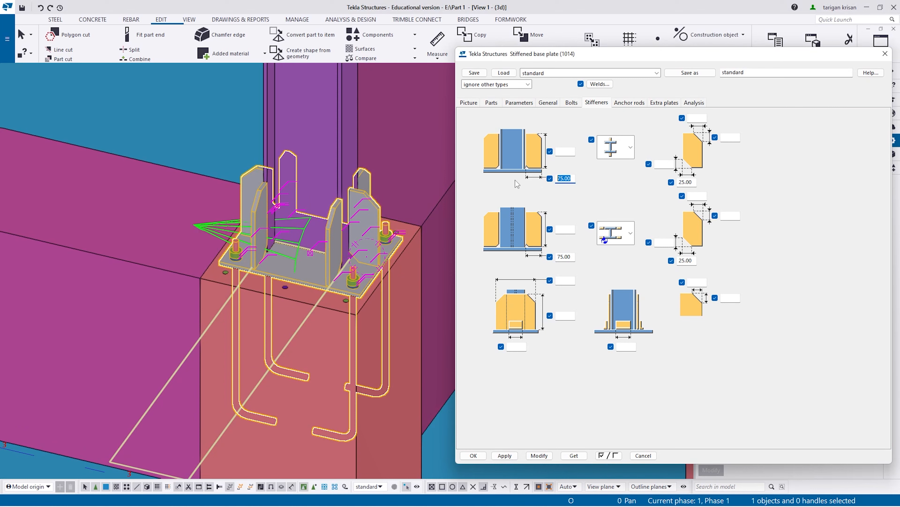
pyautogui.press('Delete')
pyautogui.click(539, 455)
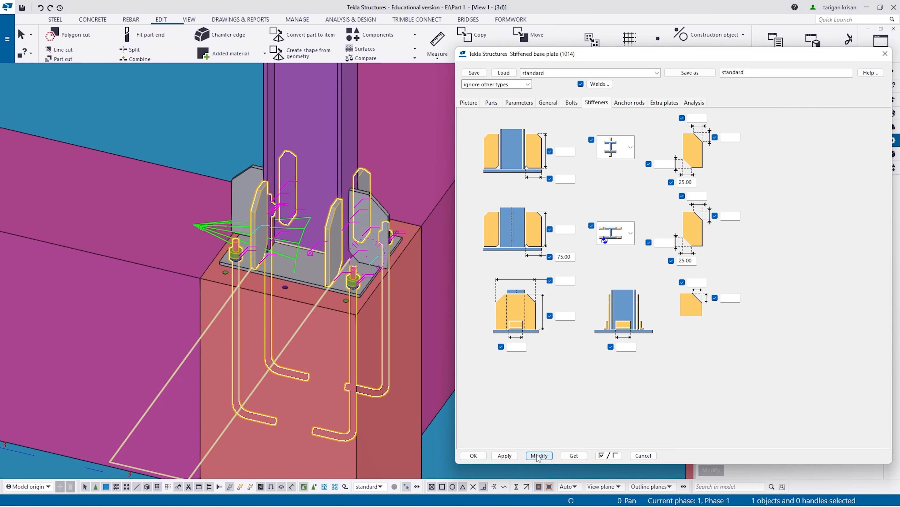
pyautogui.scroll(2, 353, 245)
pyautogui.scroll(-3, 388, 255)
pyautogui.scroll(3, 376, 256)
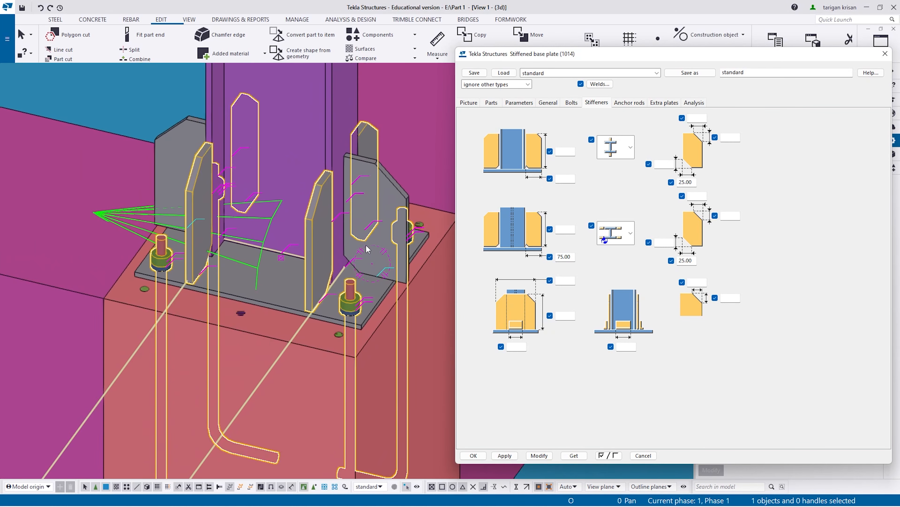
# Undo the last stiffener width change and reload the base plate connection's settings from the model
pyautogui.scroll(-5, 369, 247)
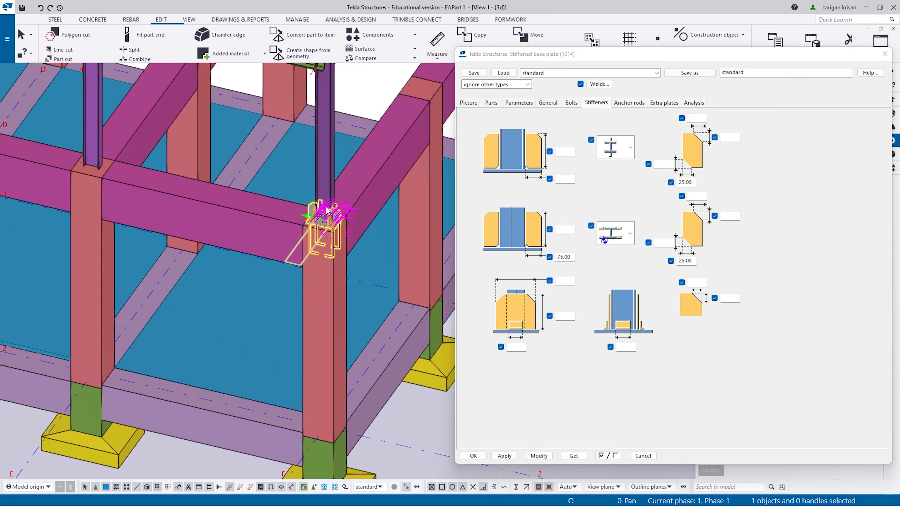
pyautogui.scroll(5, 344, 250)
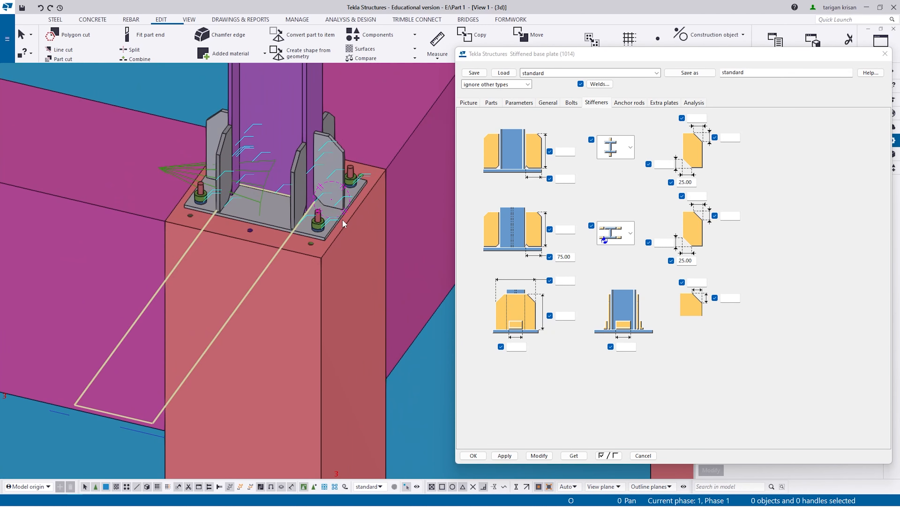
pyautogui.click(564, 180)
pyautogui.doubleClick(327, 190)
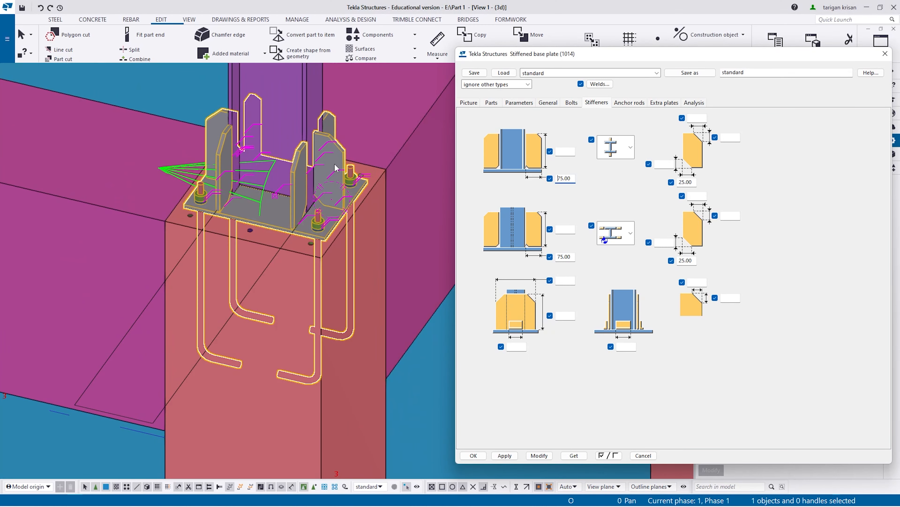
# Clear the width of the stiffeners in line with the web again and update the connection
pyautogui.moveTo(572, 180); pyautogui.dragTo(554, 180)
pyautogui.press('BackSpace')
pyautogui.scroll(3, 369, 197)
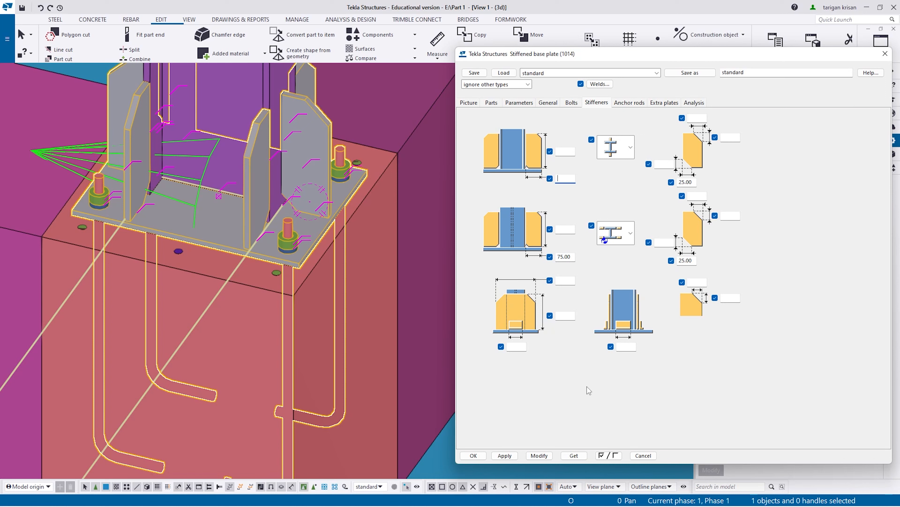
pyautogui.click(536, 457)
# Set the width of the stiffeners in line with the web to 75 and update the connection
pyautogui.scroll(-2, 256, 216)
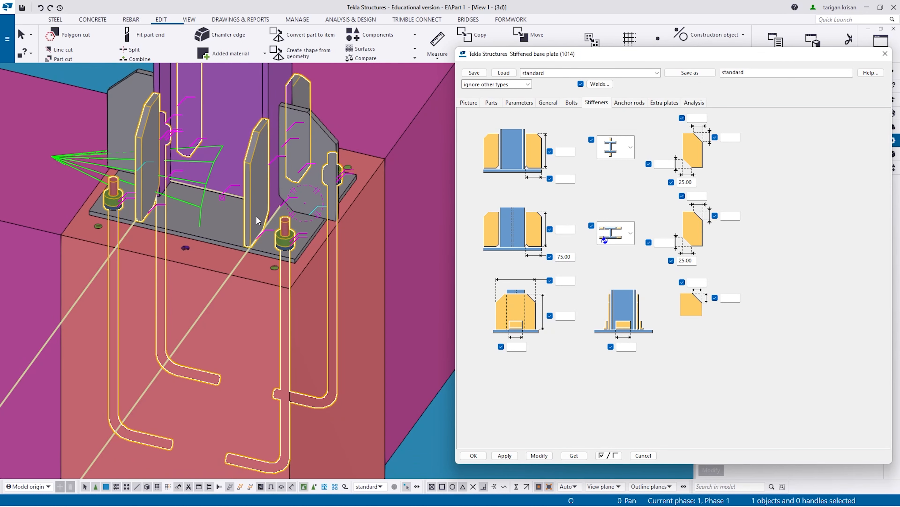
pyautogui.scroll(-2, 346, 204)
pyautogui.scroll(-2, 381, 110)
pyautogui.click(565, 179)
pyautogui.write('75')
pyautogui.click(539, 455)
# Try a width of 0 for the stiffeners in line with the web and update the connection
pyautogui.moveTo(571, 179); pyautogui.dragTo(548, 177)
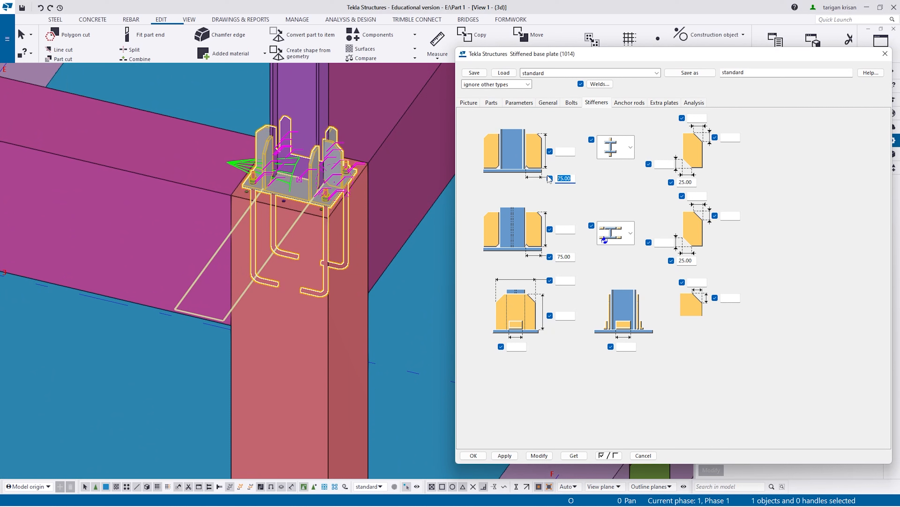
pyautogui.write('0')
pyautogui.click(540, 456)
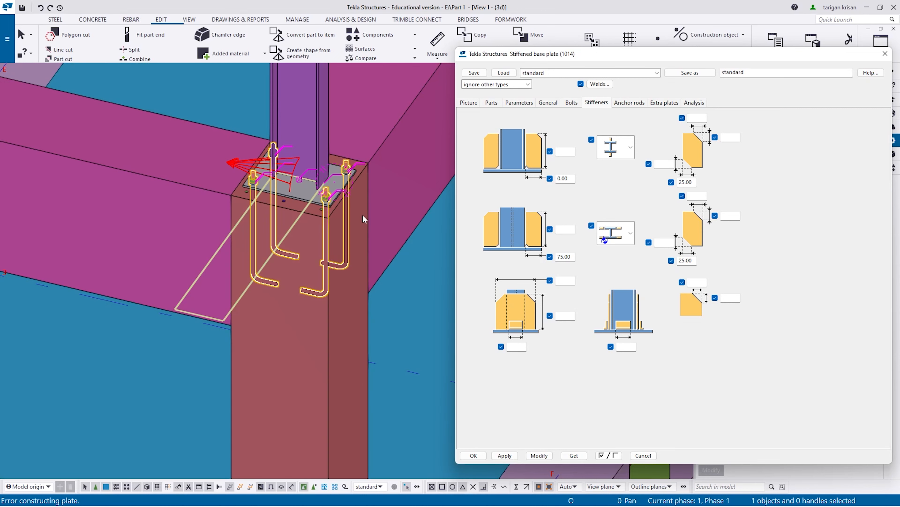
# Undo the zero width of the stiffeners and clear the selection in the model
pyautogui.click(315, 283)
pyautogui.scroll(-8, 315, 283)
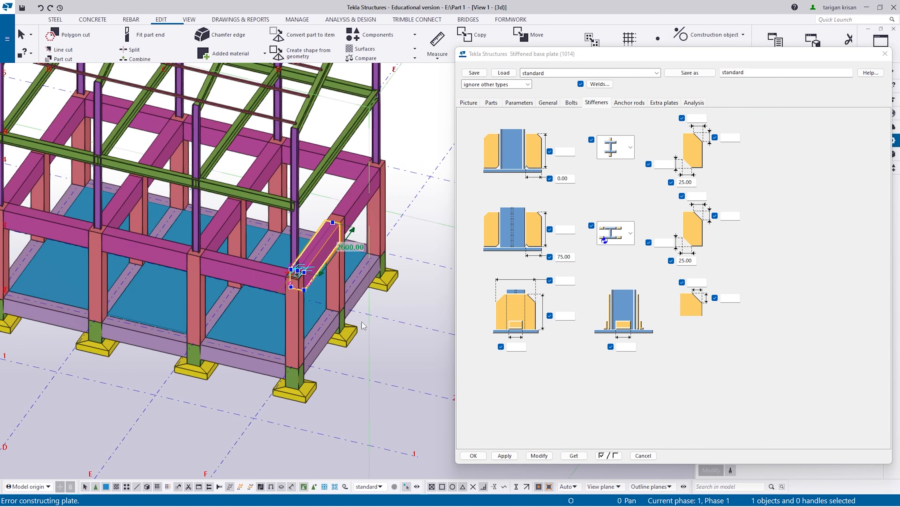
pyautogui.click(361, 322)
pyautogui.scroll(3, 274, 229)
pyautogui.scroll(2, 338, 324)
pyautogui.scroll(4, 323, 274)
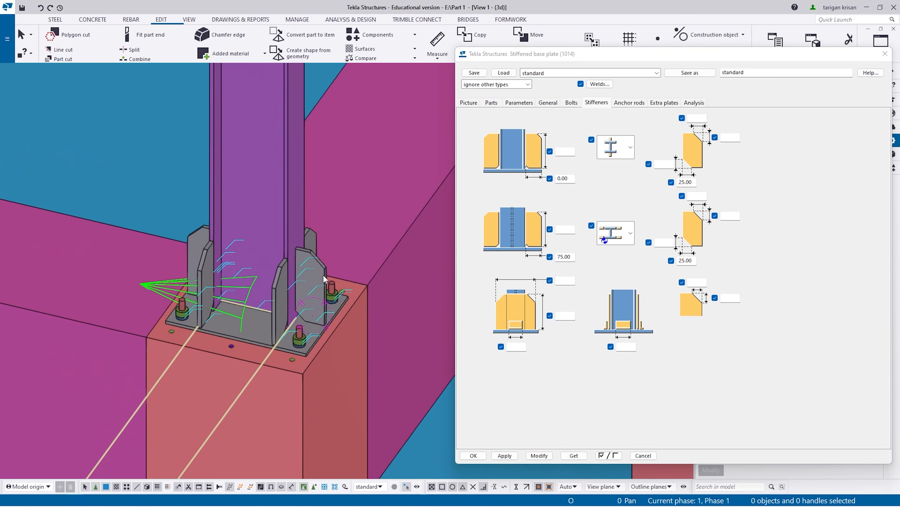